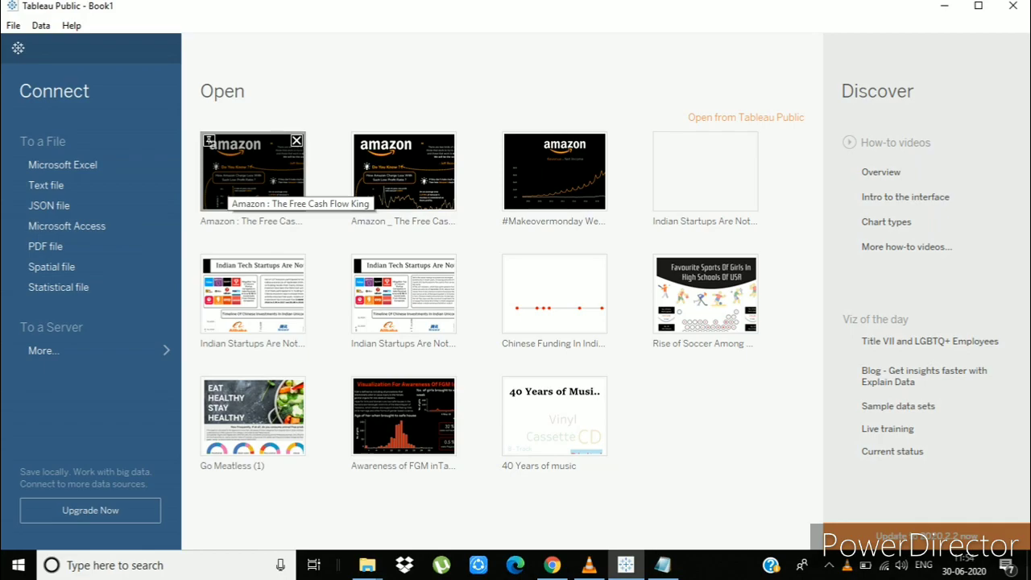
Switch to Chrome and copy the Path, 0, 100 data block from the Shaped Bar Charts (3D) in Tableau article
left_click(551, 564)
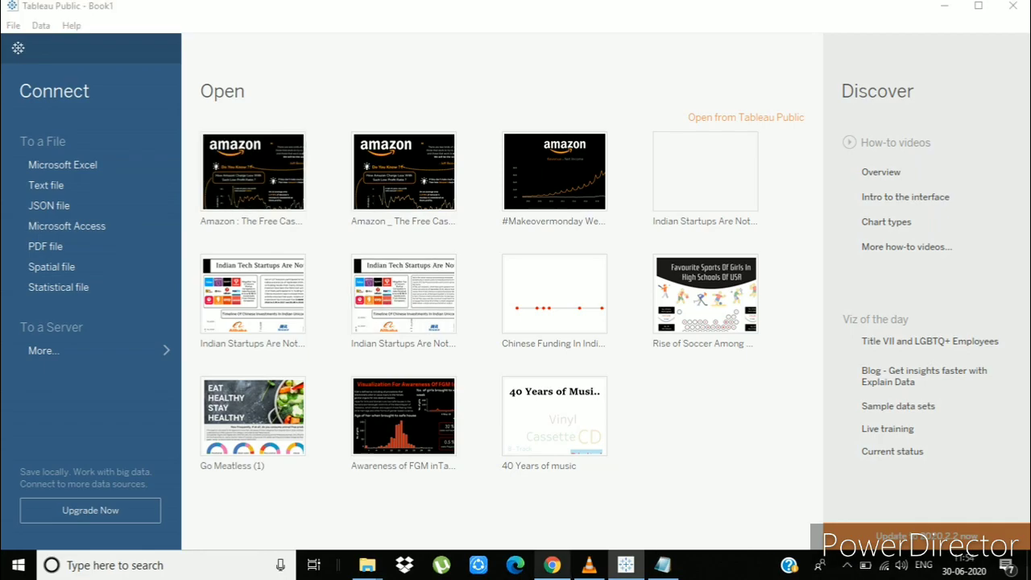
scroll(509, 318, "up", 20)
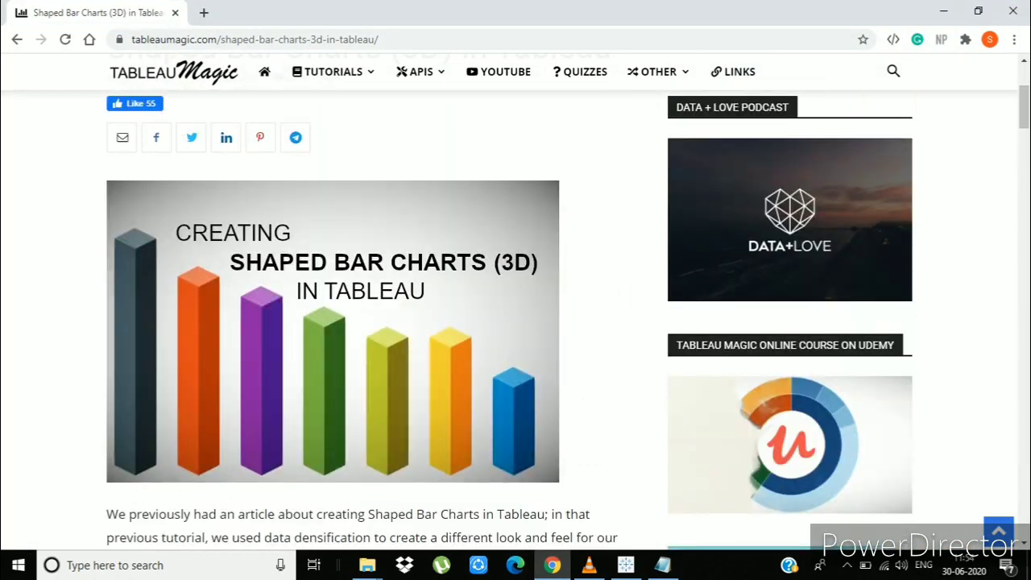
scroll(515, 306, "down", 2)
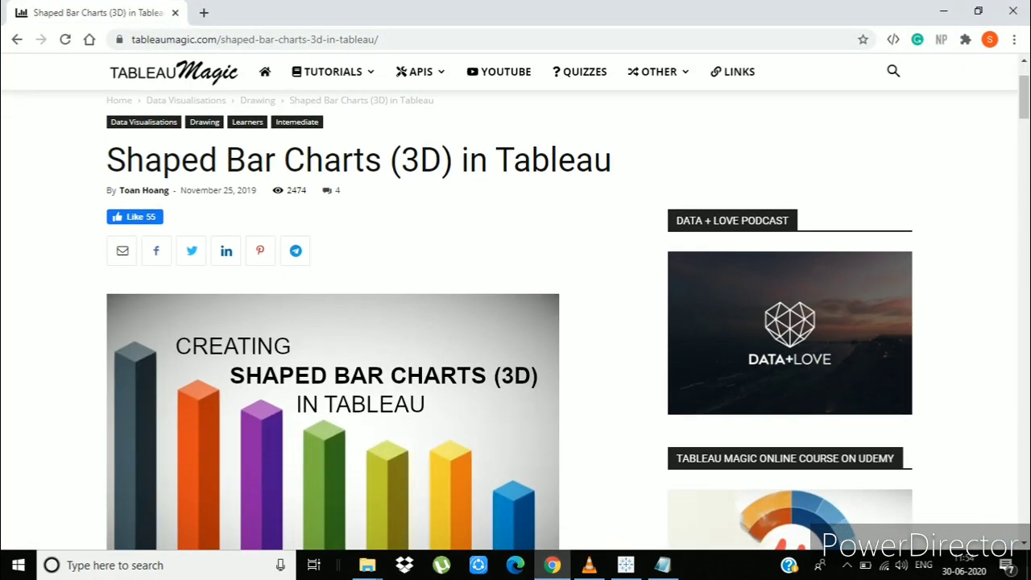
scroll(516, 306, "up", 2)
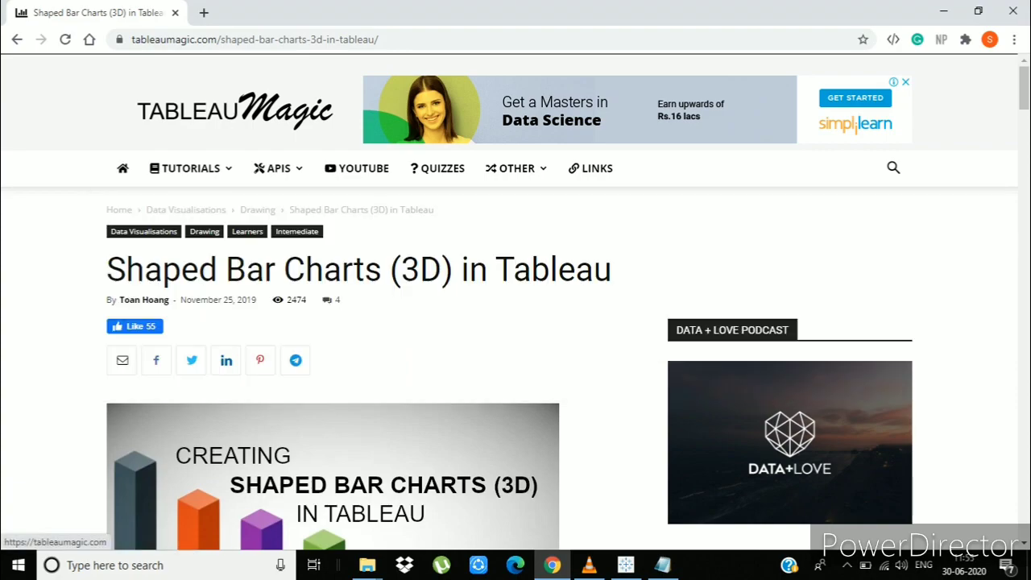
scroll(515, 306, "down", 7)
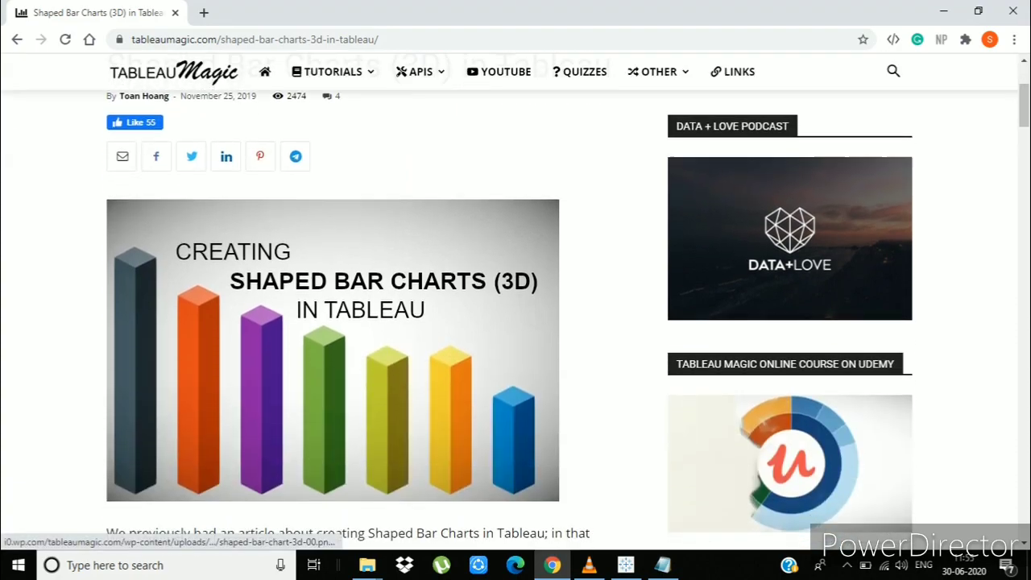
scroll(515, 306, "down", 14)
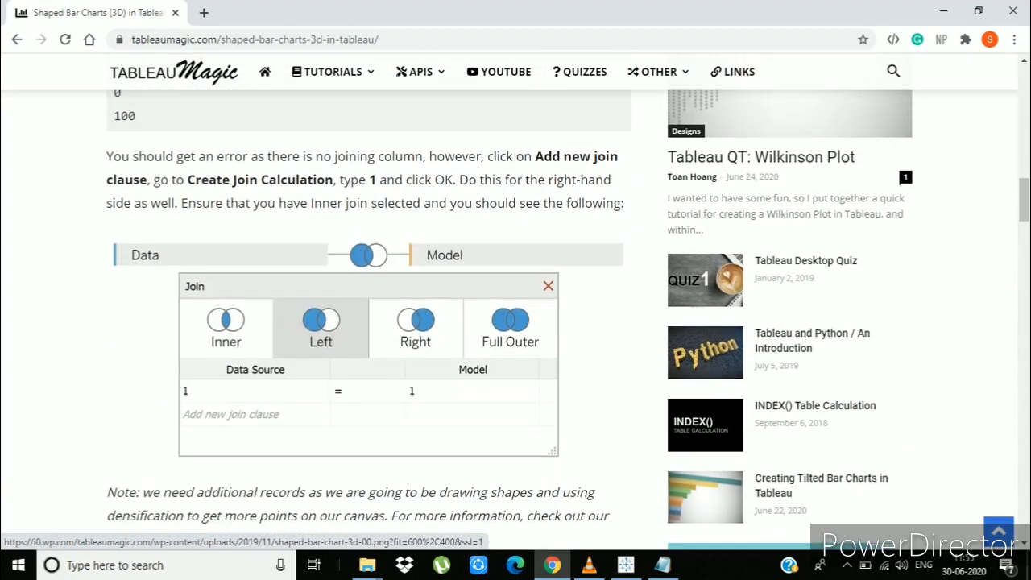
scroll(515, 306, "up", 3)
left_click_drag(132, 261, 136, 307)
right_click(128, 303)
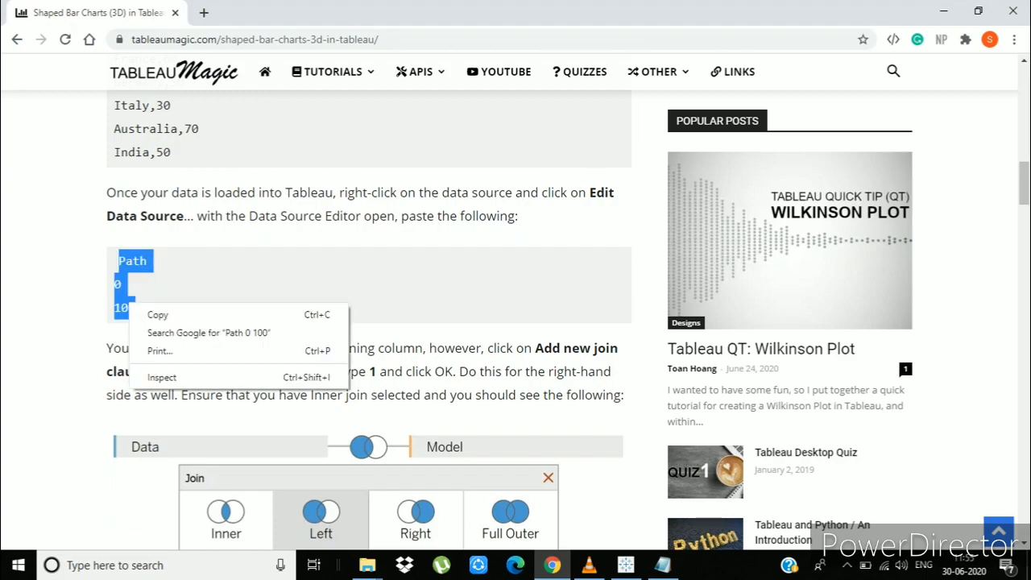
left_click(154, 313)
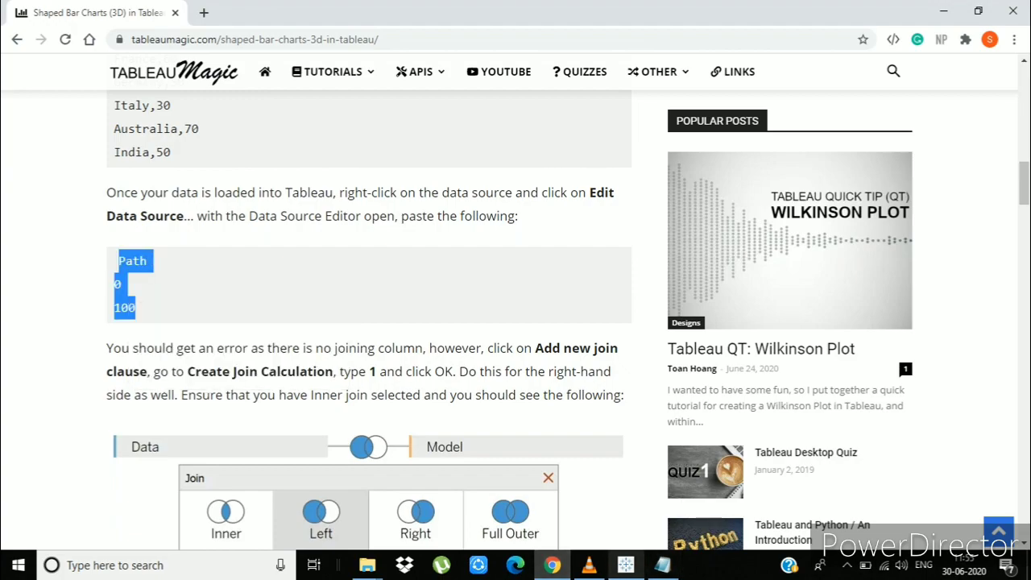
Switch to Tableau Public and connect to the Microsoft Excel workbook 3D BAR PLOT
left_click(626, 565)
left_click(63, 165)
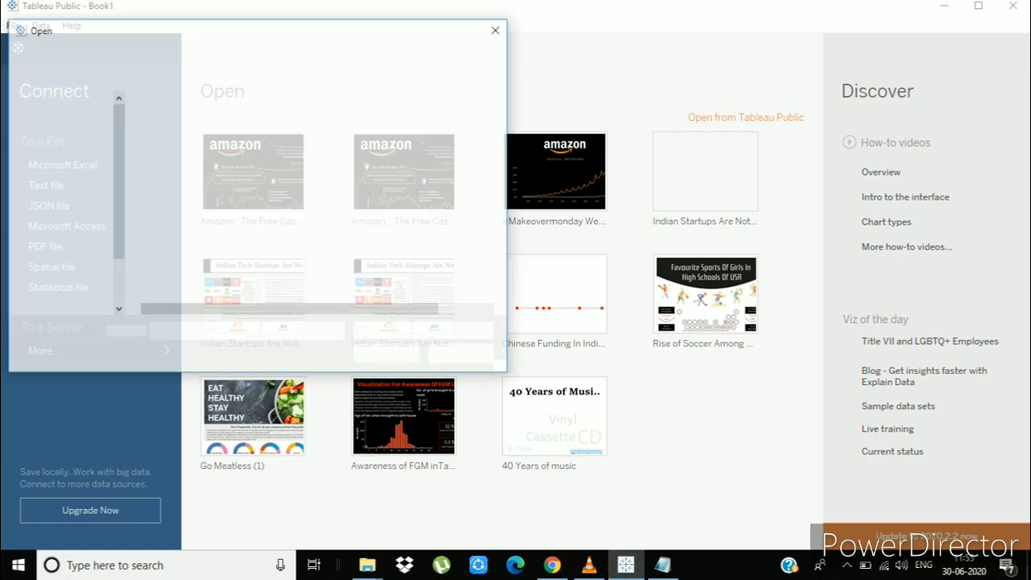
double_click(177, 122)
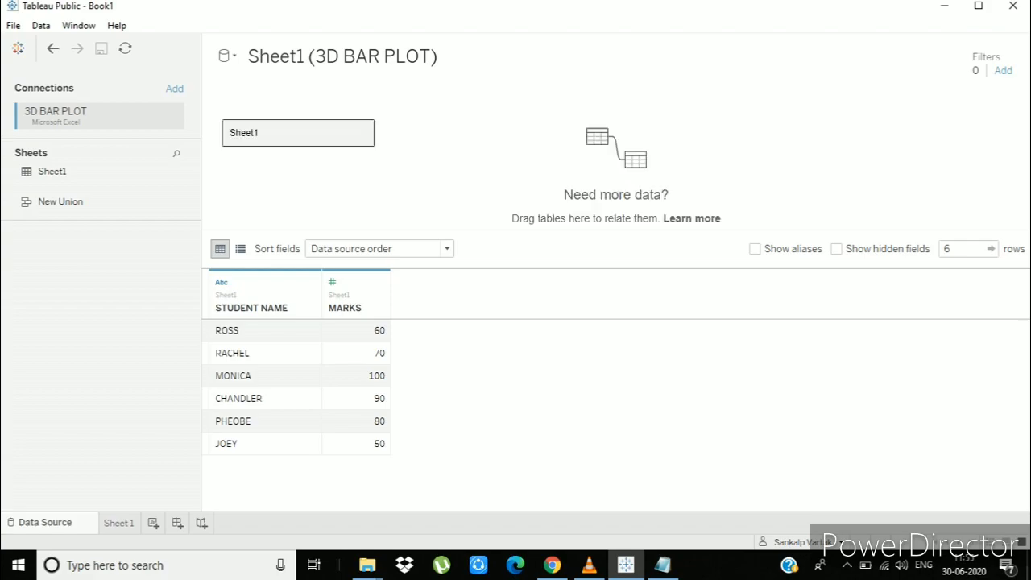
Open the Sheet1 table's join canvas, paste the copied Path data as a second table, and choose a Left join
double_click(281, 132)
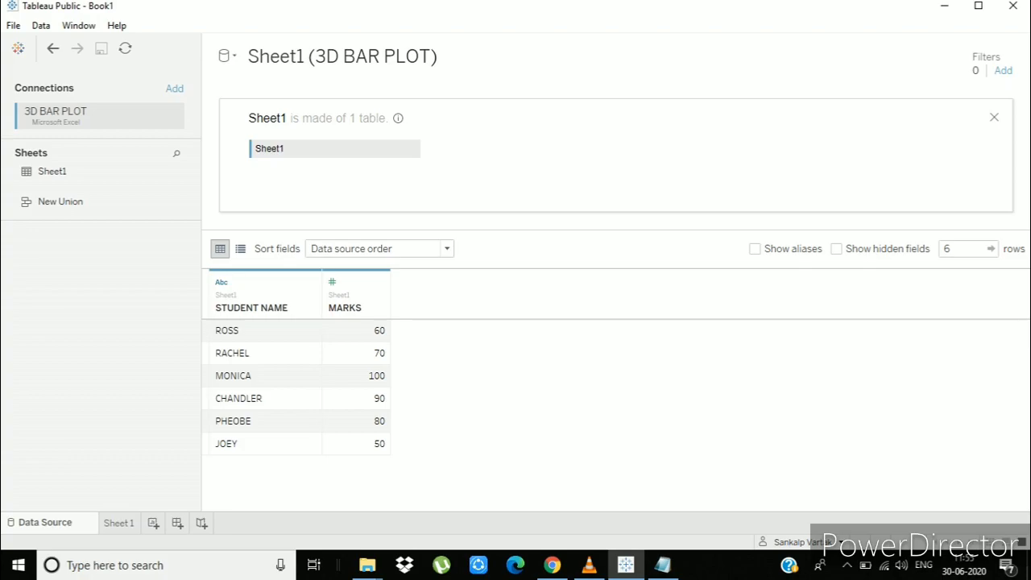
key("ctrl+v")
left_click(427, 206)
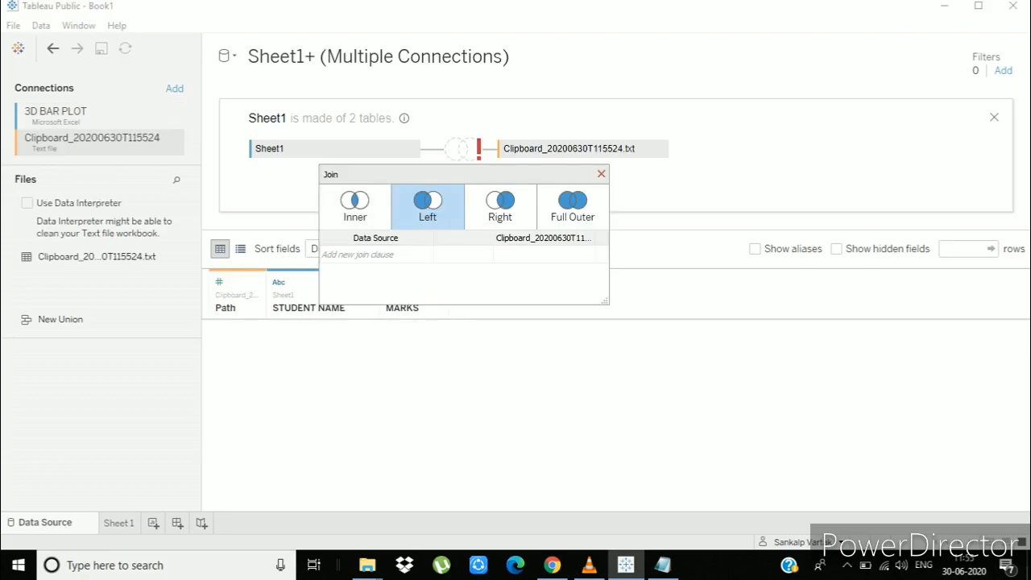
Create a join calculation of 1 for the Data Source side of a new join clause
left_click(357, 253)
left_click(368, 301)
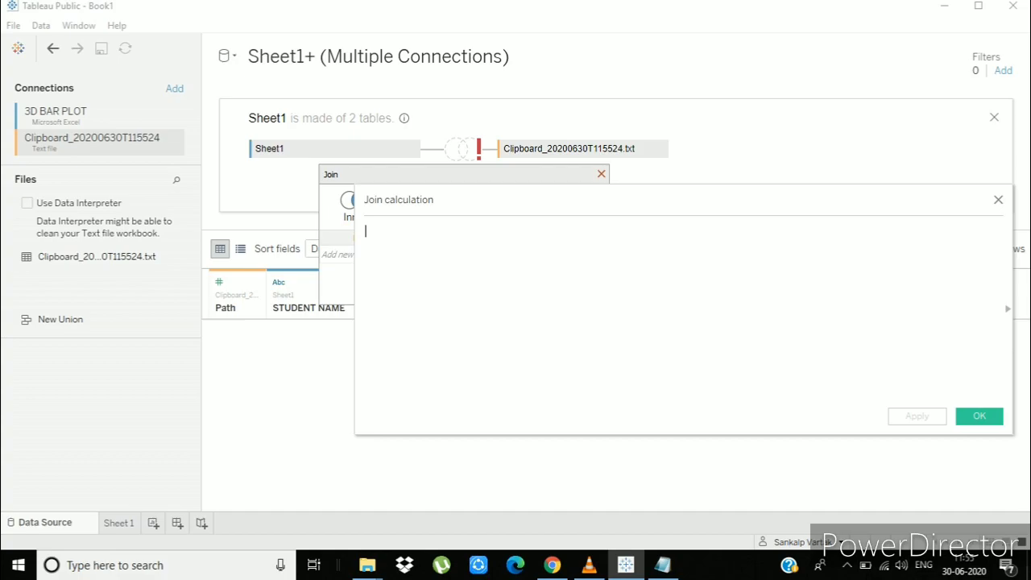
type("1")
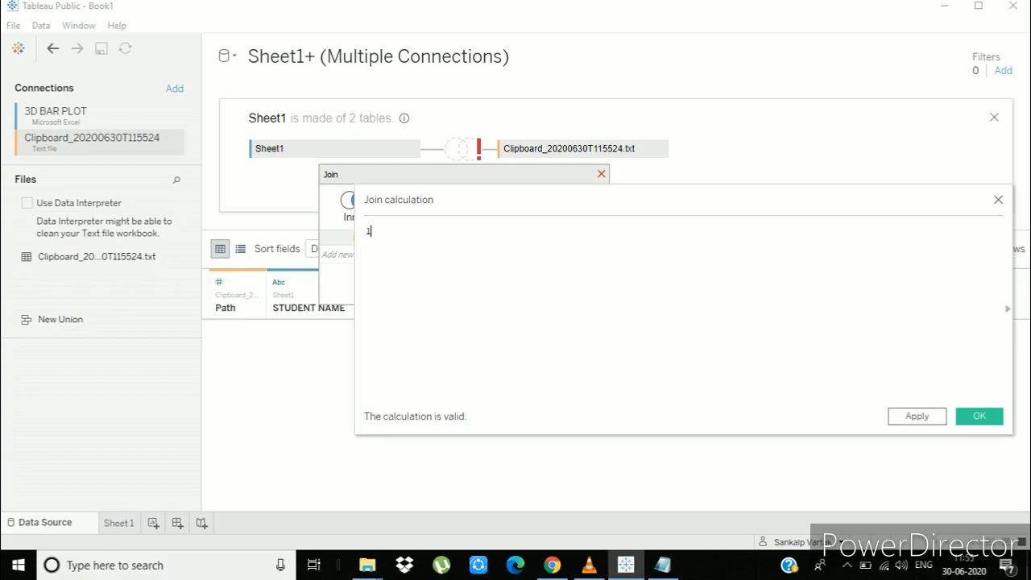
left_click(916, 415)
left_click(979, 416)
Complete the join clause with a join calculation of 1 on the clipboard table side and close the join settings
left_click(544, 255)
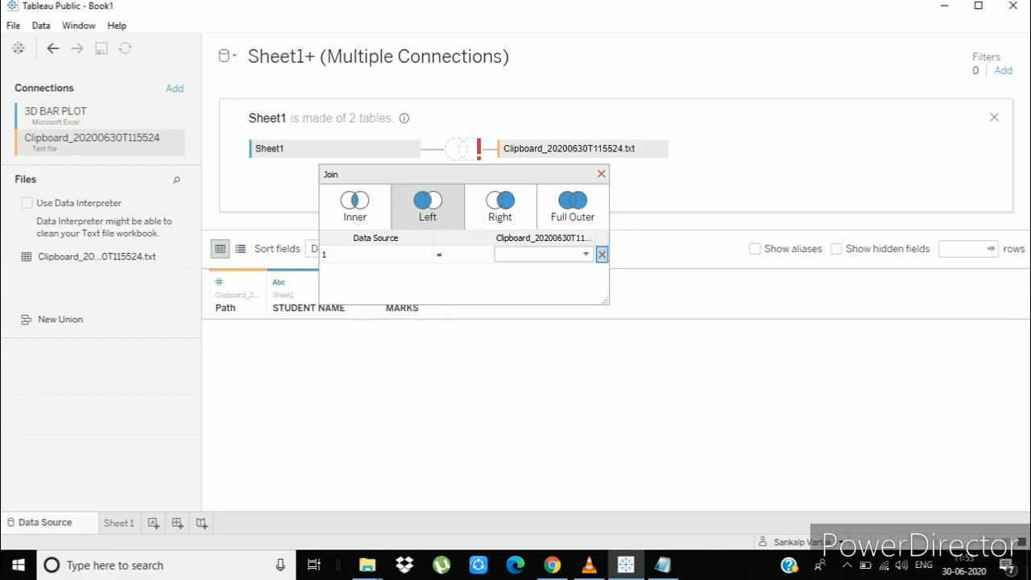
left_click(542, 288)
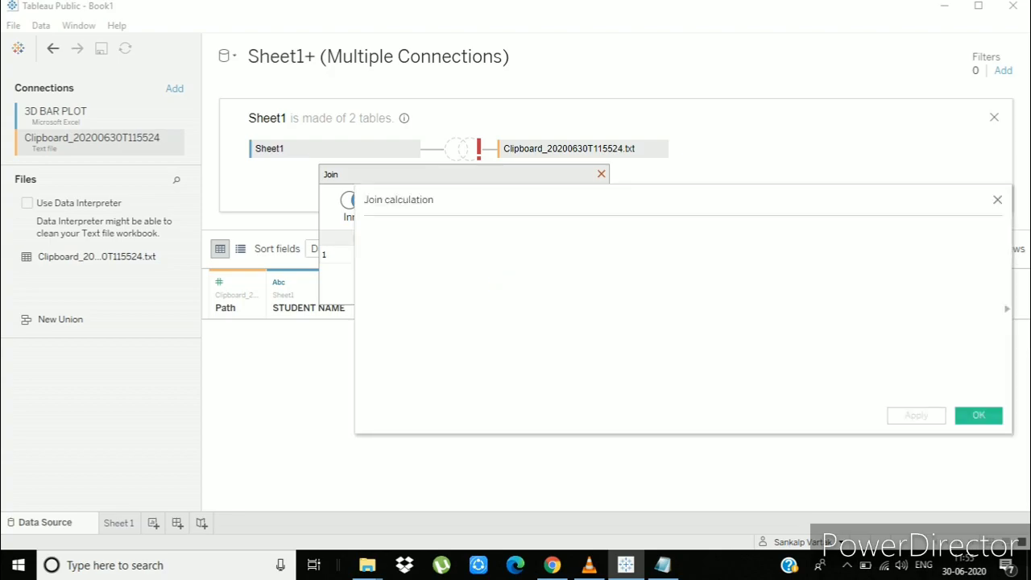
type("1")
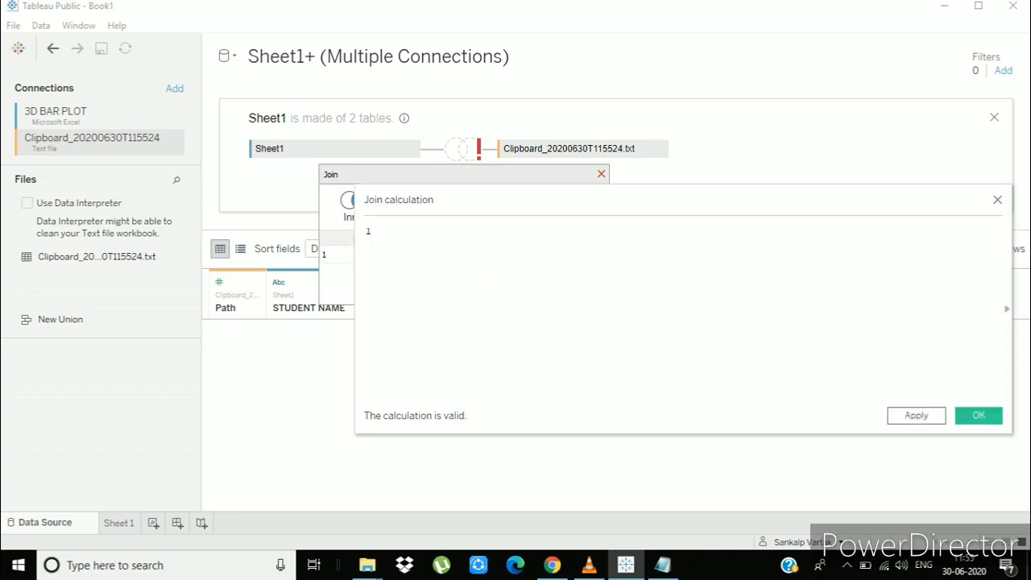
left_click(977, 415)
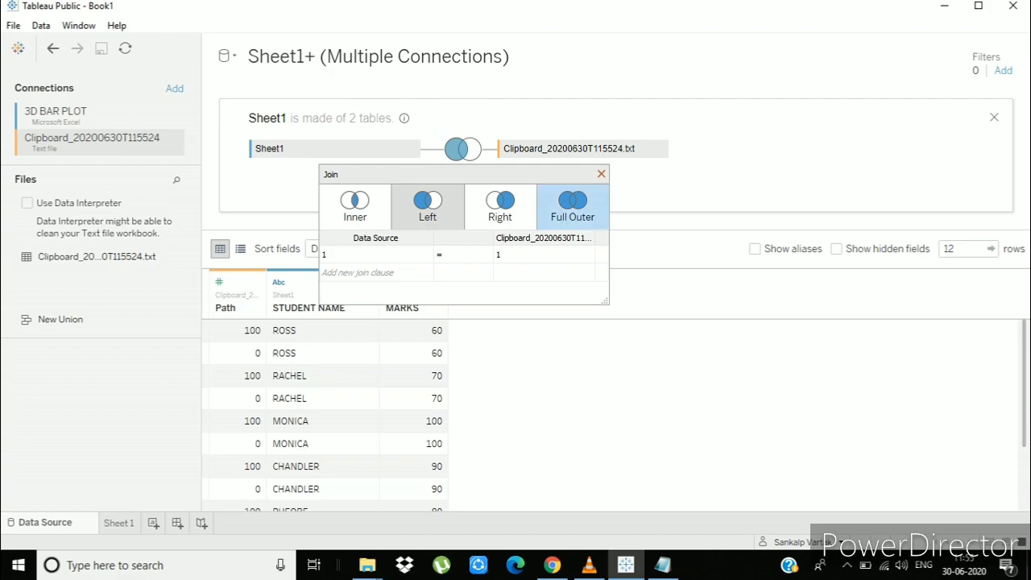
left_click(601, 174)
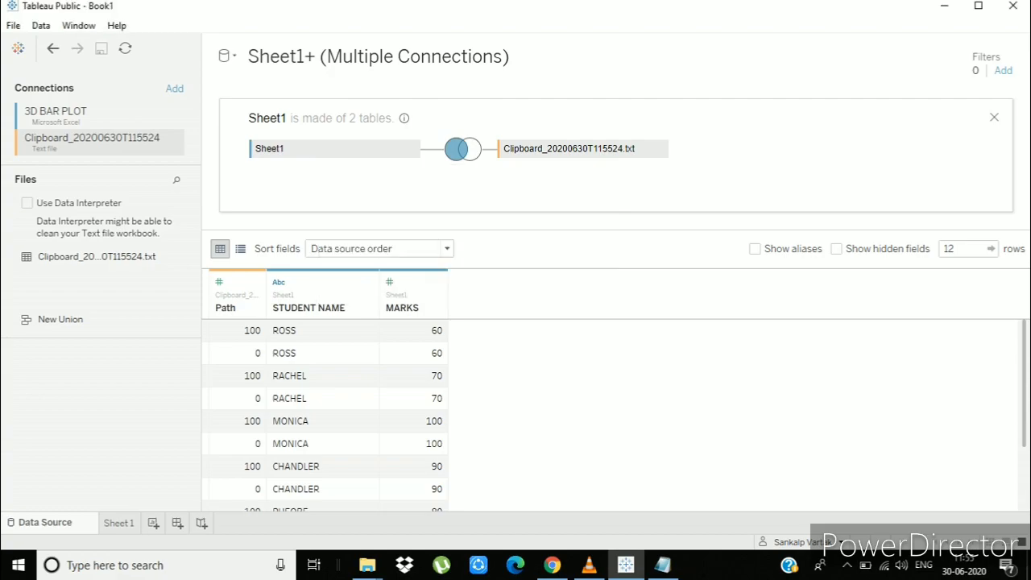
Go to the Sheet 1 worksheet, then copy the Index formula 100-INDEX() from the Calculated Fields Needed notes in Notepad
left_click(119, 522)
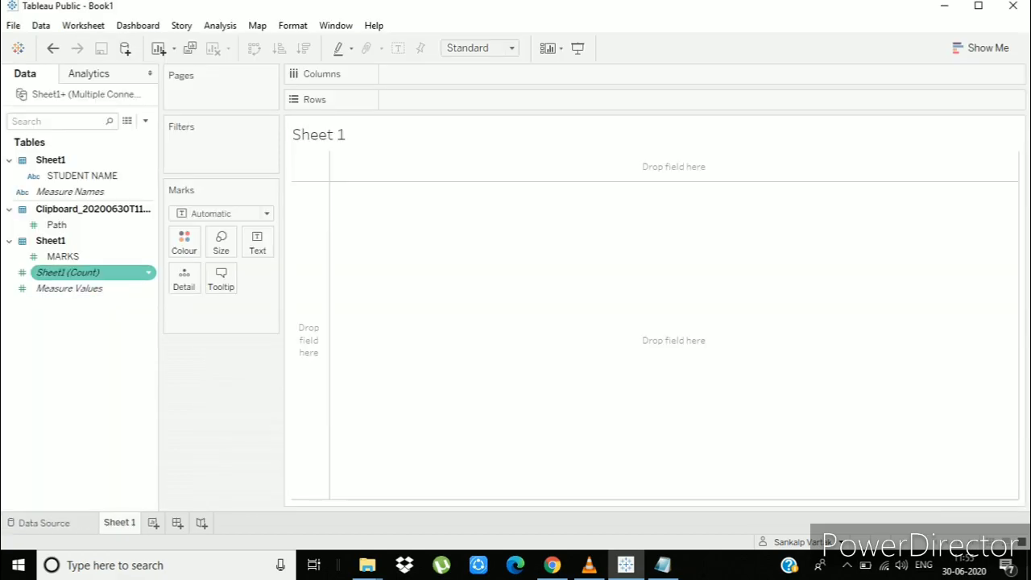
left_click(662, 565)
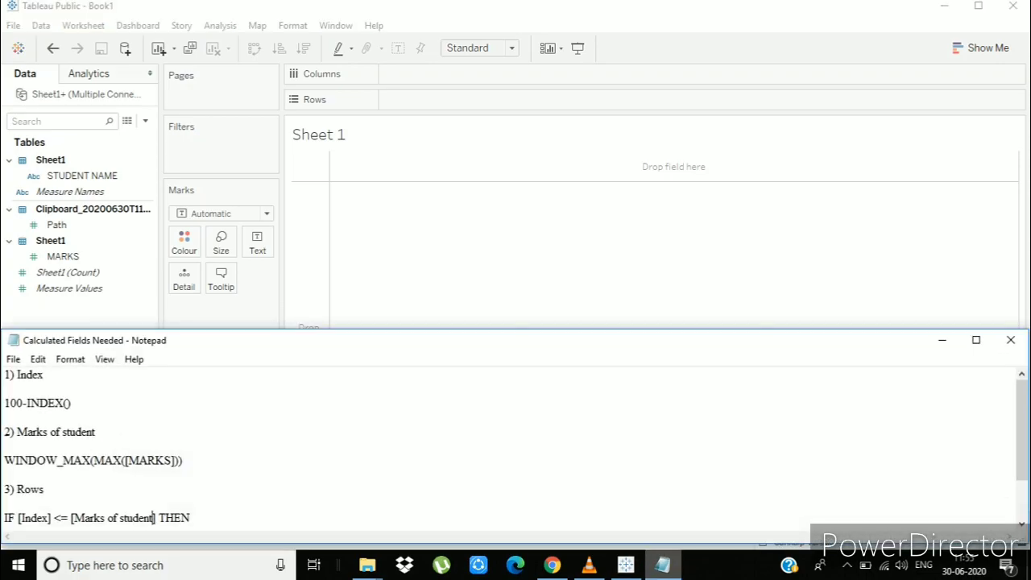
scroll(507, 447, "down", 2)
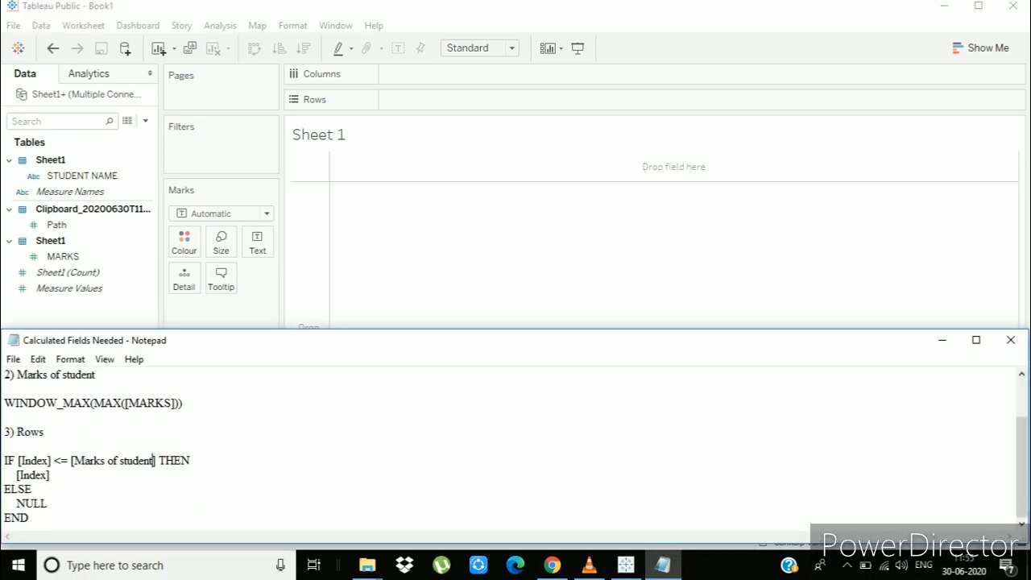
scroll(508, 447, "up", 2)
left_click_drag(72, 402, 4, 403)
key("ctrl+c")
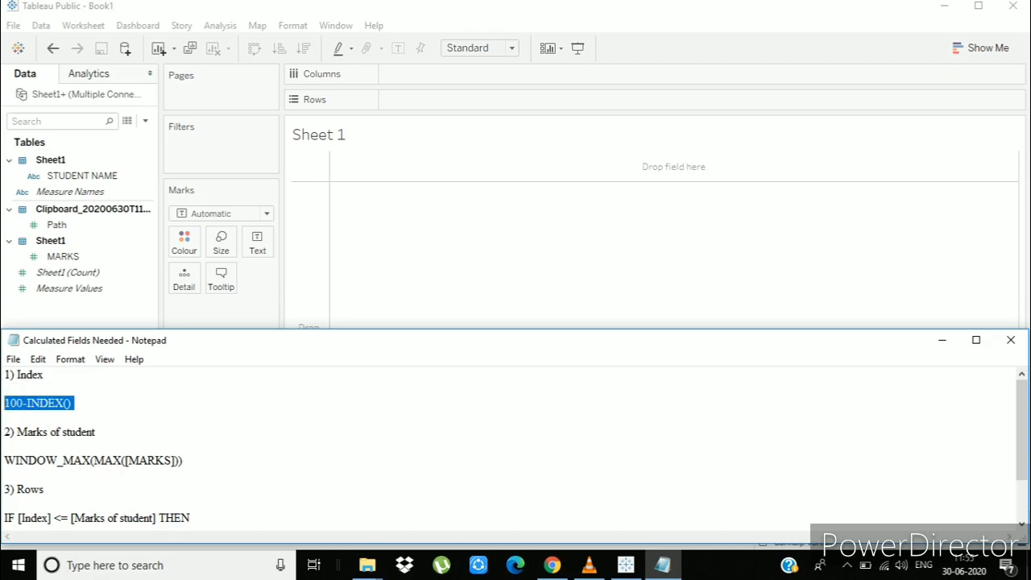
left_click(942, 340)
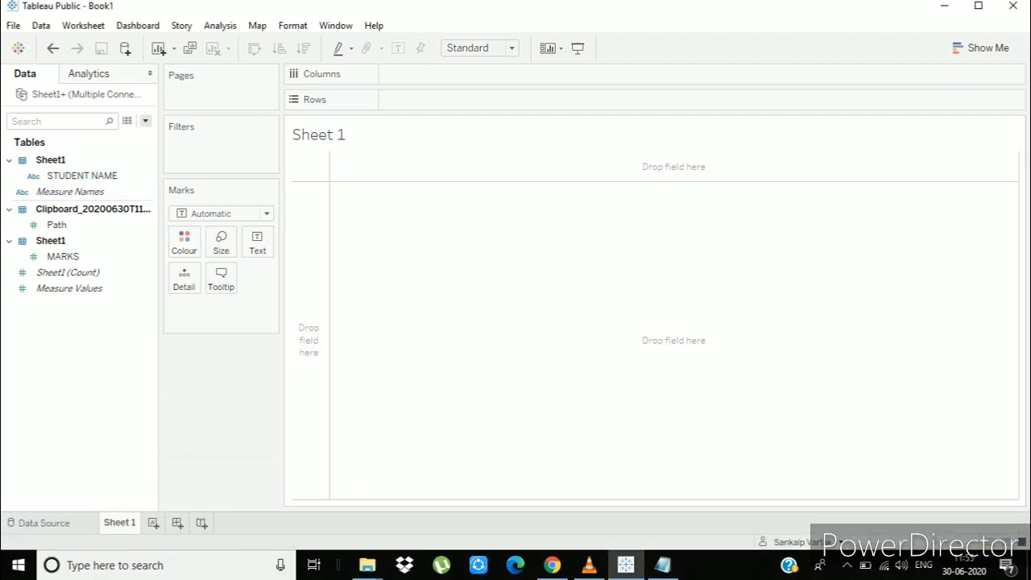
Create a calculated field named Index with the formula 100-INDEX()
left_click(145, 120)
left_click(75, 136)
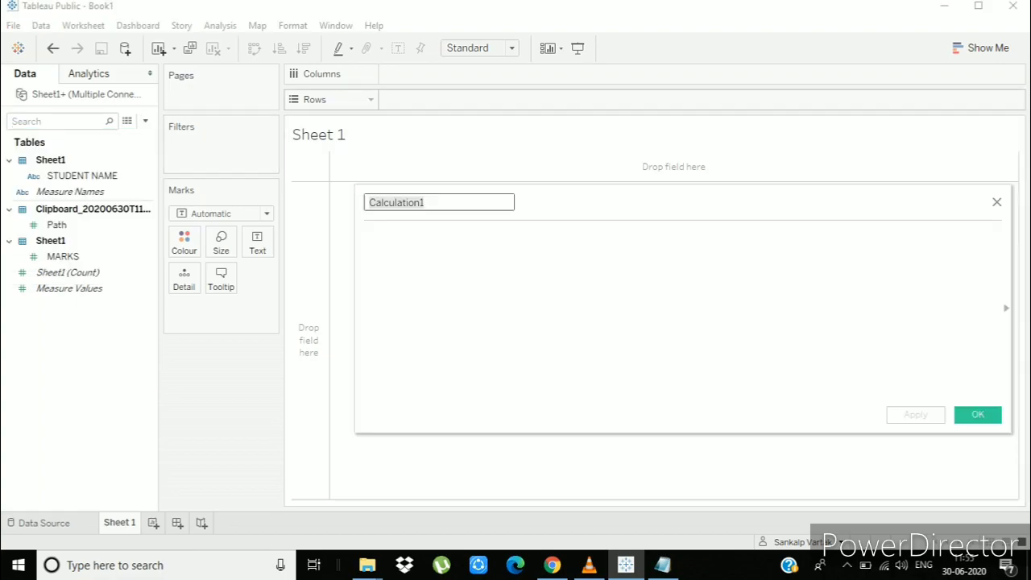
key("BackSpace")
type("iN")
key("BackSpace")
key("BackSpace")
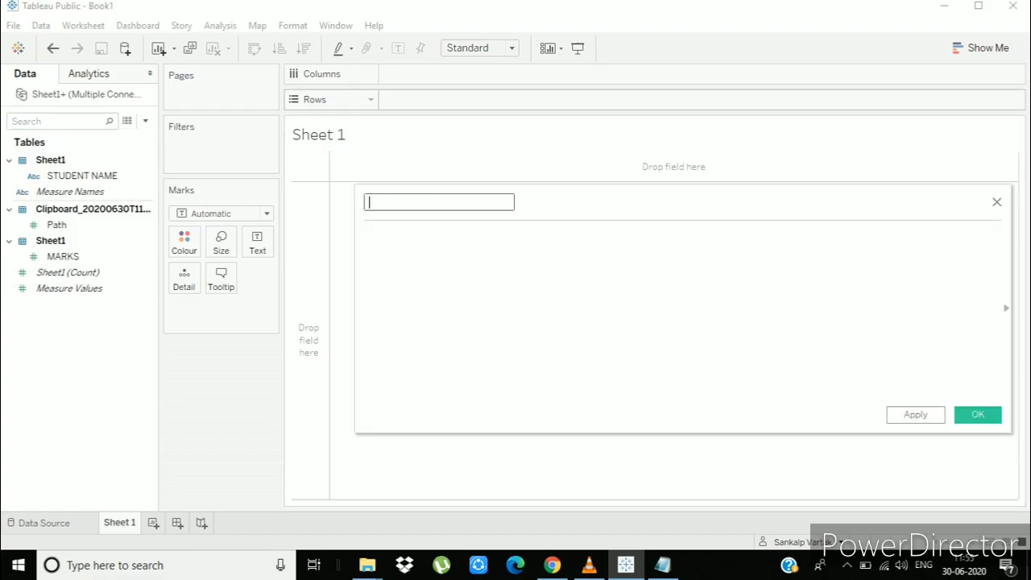
type("Indec")
key("BackSpace")
type("x")
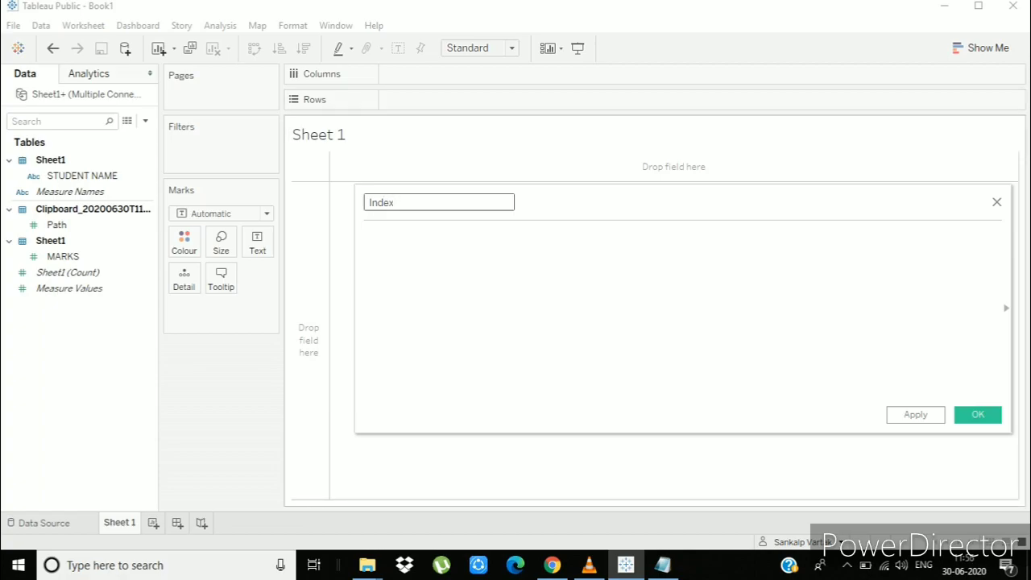
key("Tab")
key("ctrl+v")
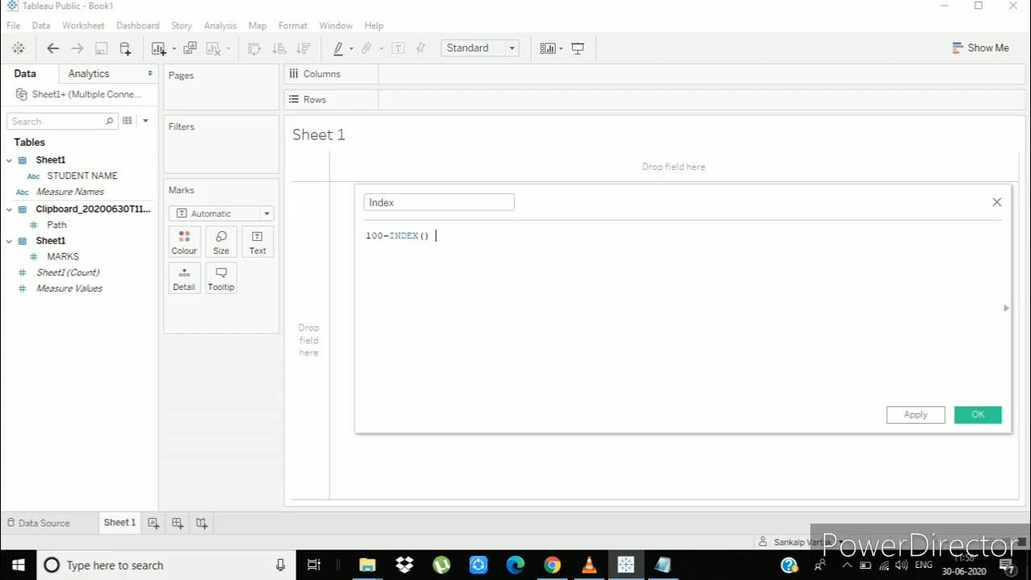
left_click(915, 414)
left_click(977, 414)
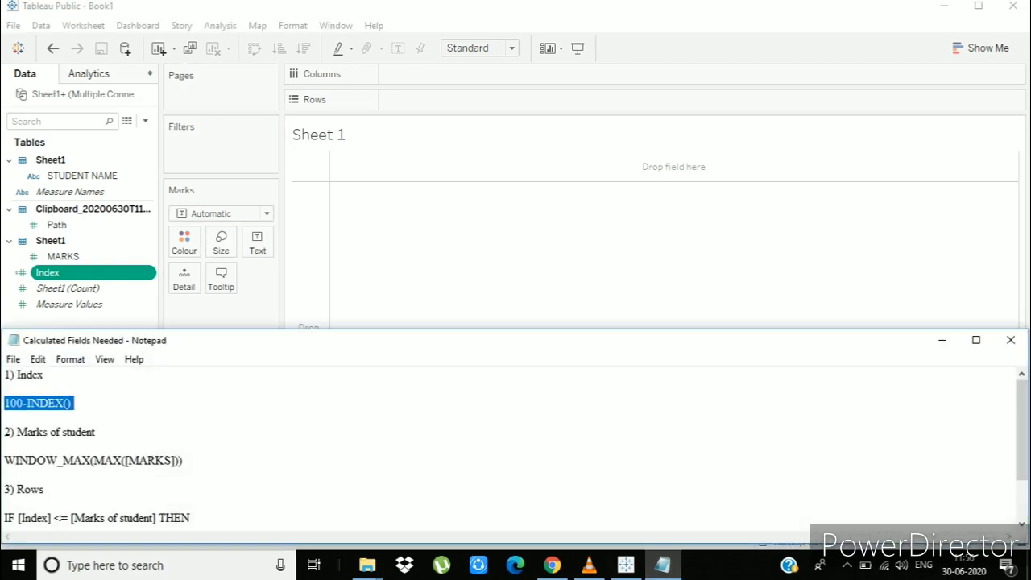
Copy the Marks of student formula WINDOW_MAX(MAX([MARKS])) from the Notepad notes and return to the worksheet
left_click_drag(184, 459, 4, 460)
key("ctrl+c")
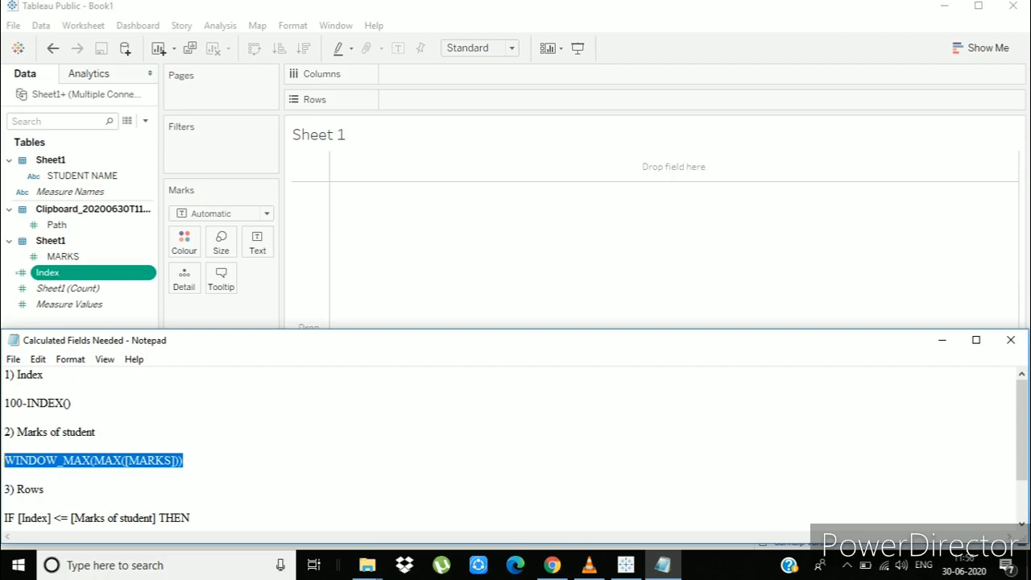
left_click(941, 340)
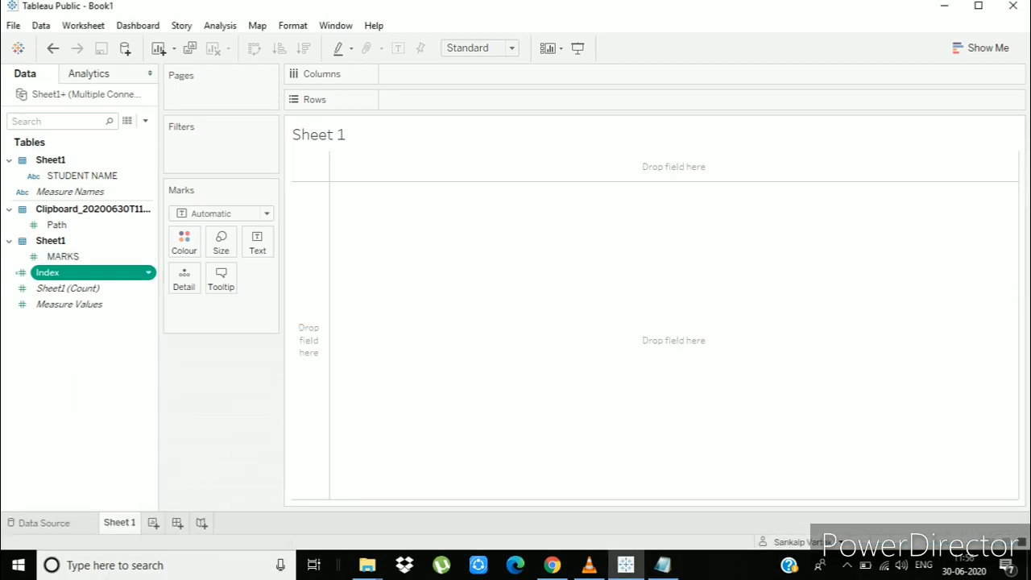
Create a calculated field named Marks of student with the formula WINDOW_MAX(MAX([MARKS]))
left_click(145, 120)
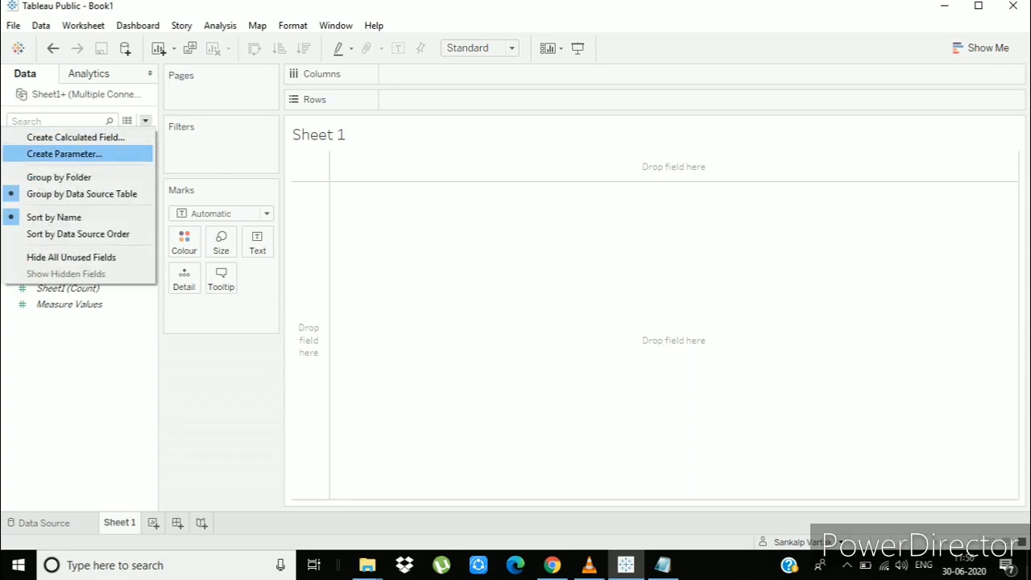
left_click(76, 137)
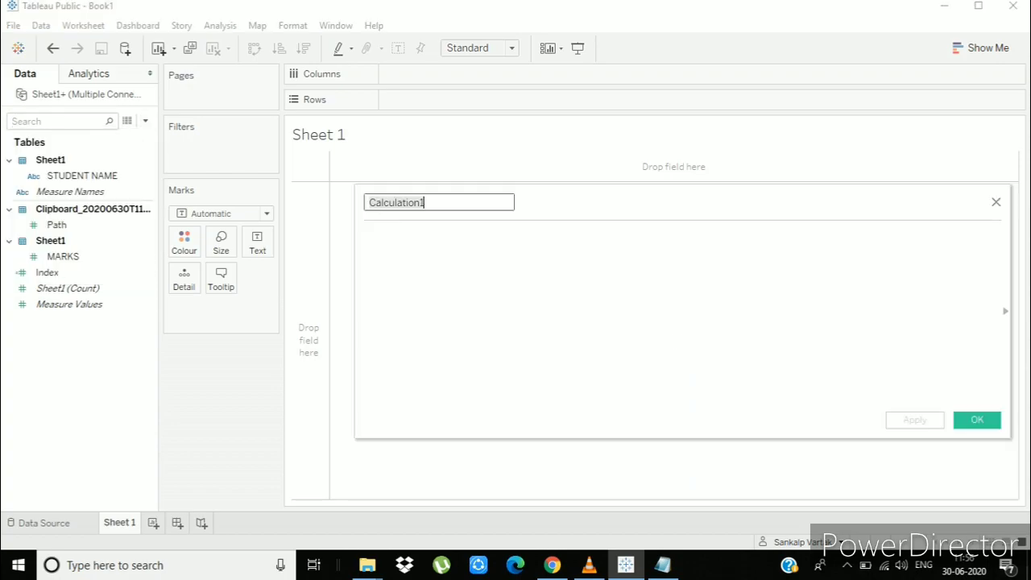
type("Marks")
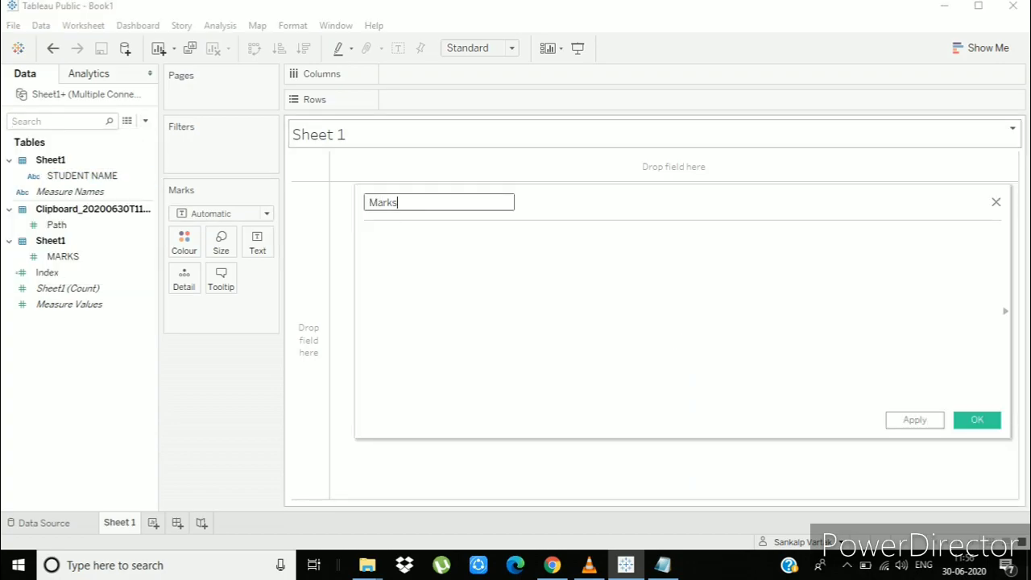
type(" of student")
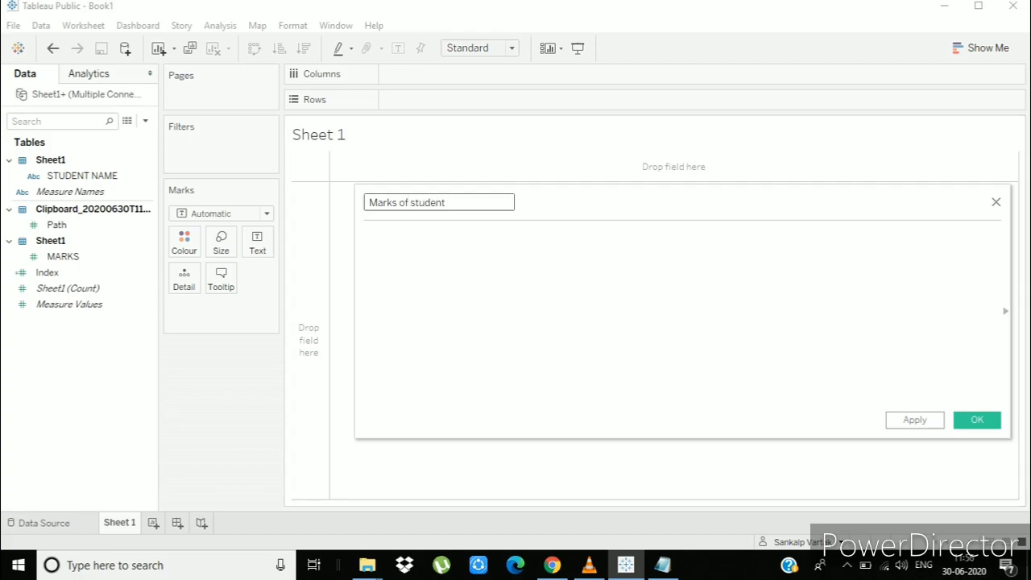
left_click(367, 235)
key("ctrl+v")
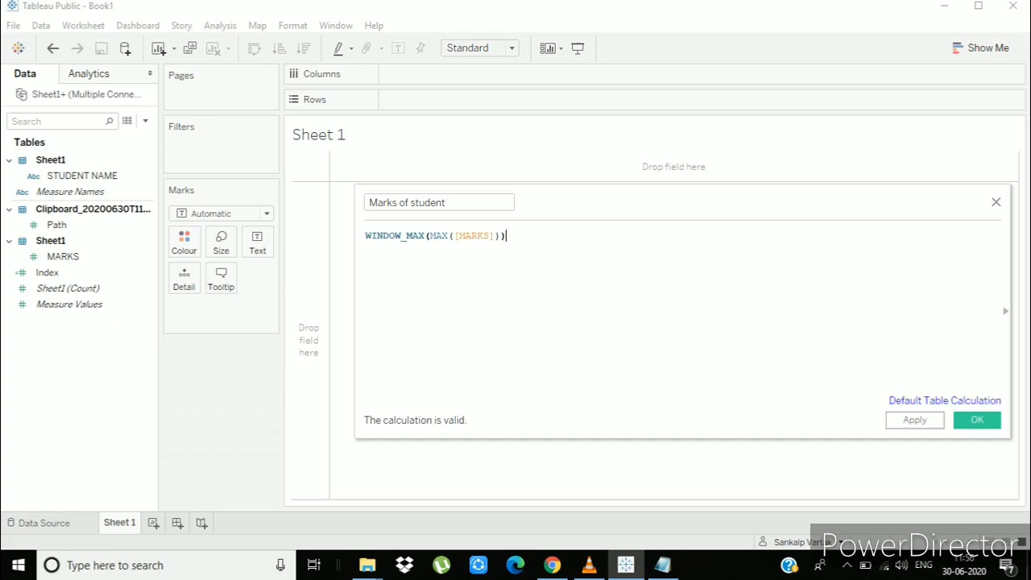
left_click(914, 420)
left_click(976, 420)
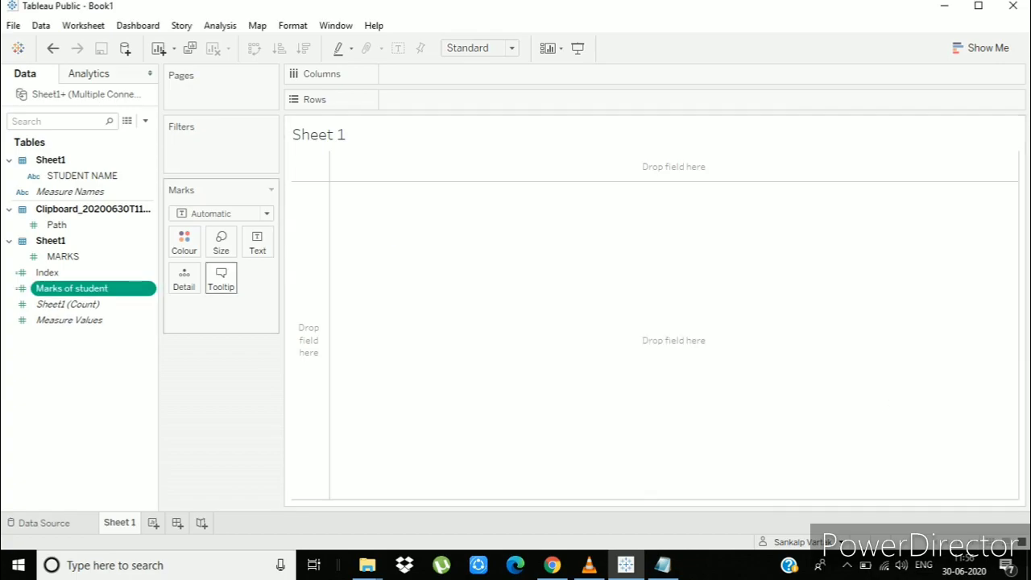
Copy the Rows formula, the IF [Index] <= [Marks of student] block through END, from the Notepad notes and return to the worksheet
left_click(663, 565)
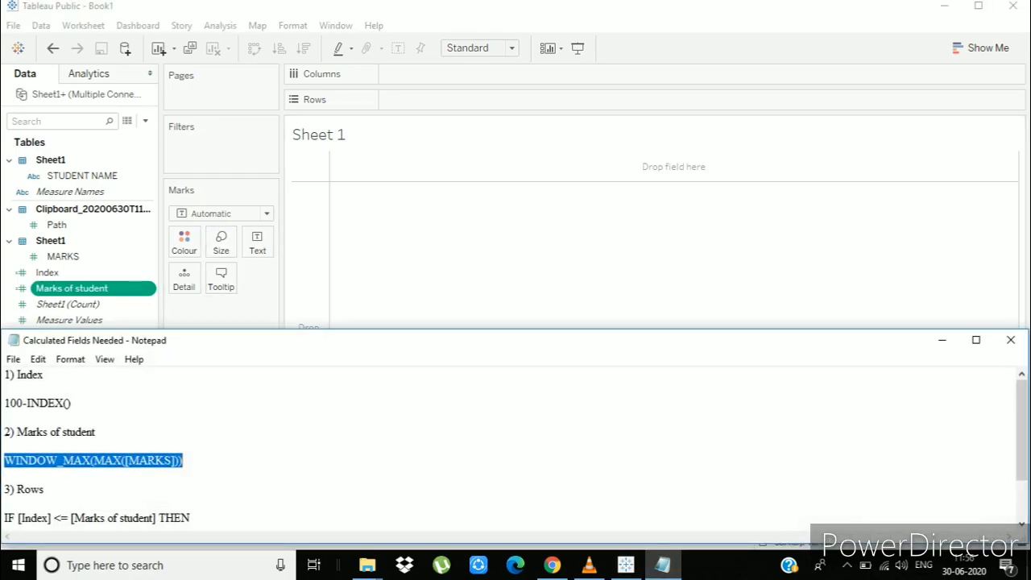
scroll(512, 451, "down", 2)
left_click_drag(37, 517, 4, 445)
key("ctrl+c")
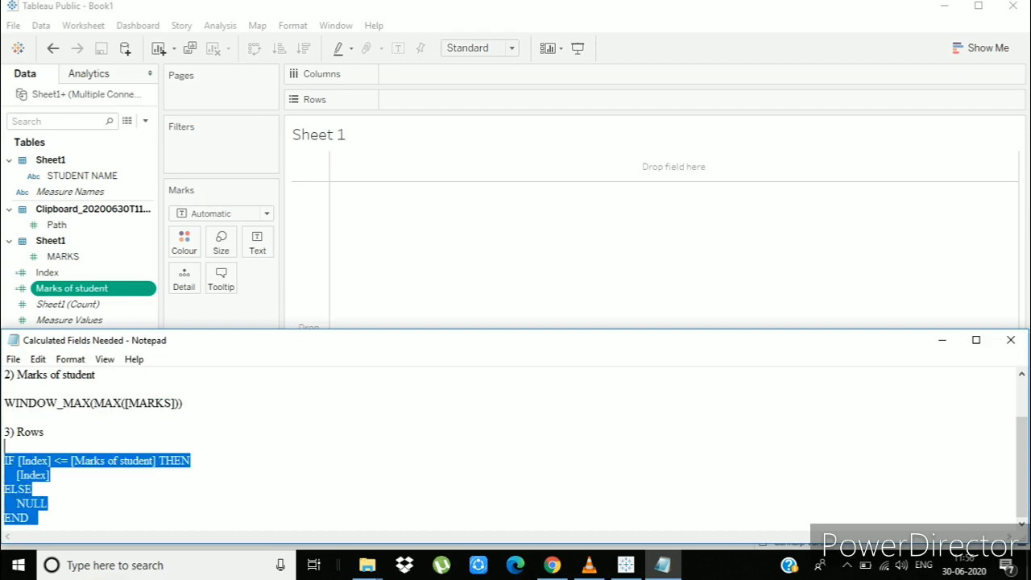
left_click(941, 340)
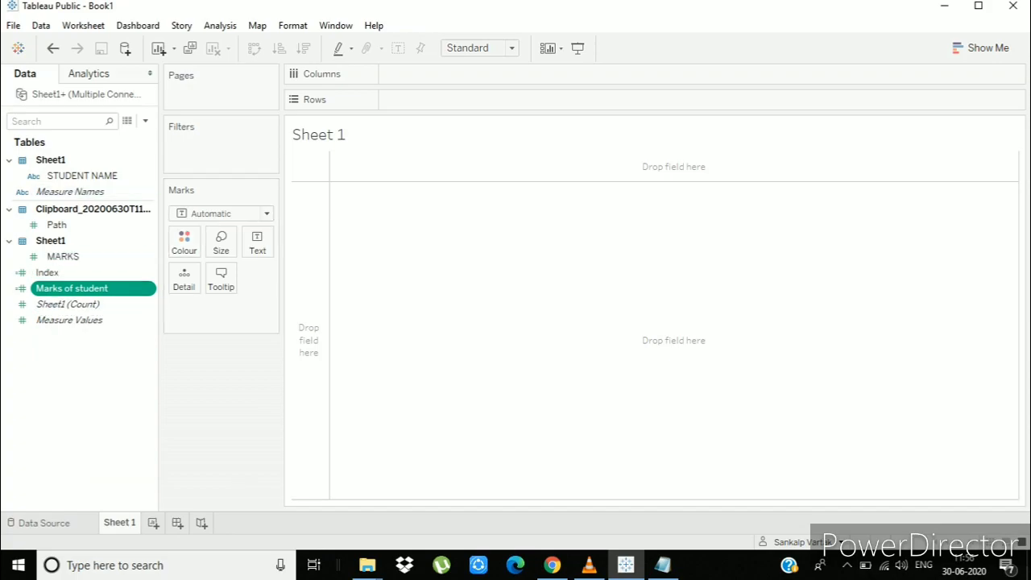
Create a calculated field named Rows with the formula IF [Index] <= [Marks of student] THEN [Index] ELSE NULL END
left_click(145, 121)
left_click(76, 137)
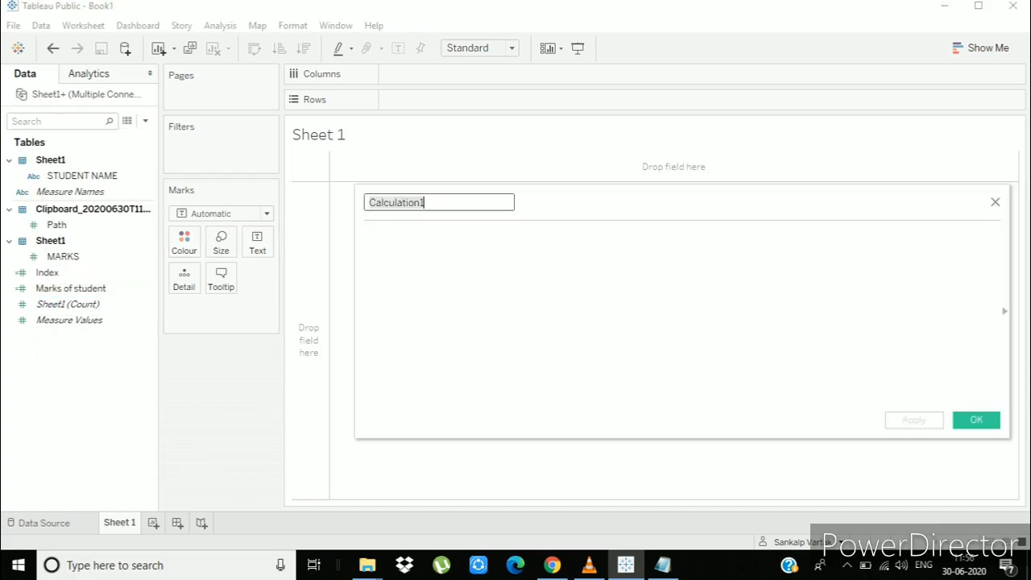
type("Rows")
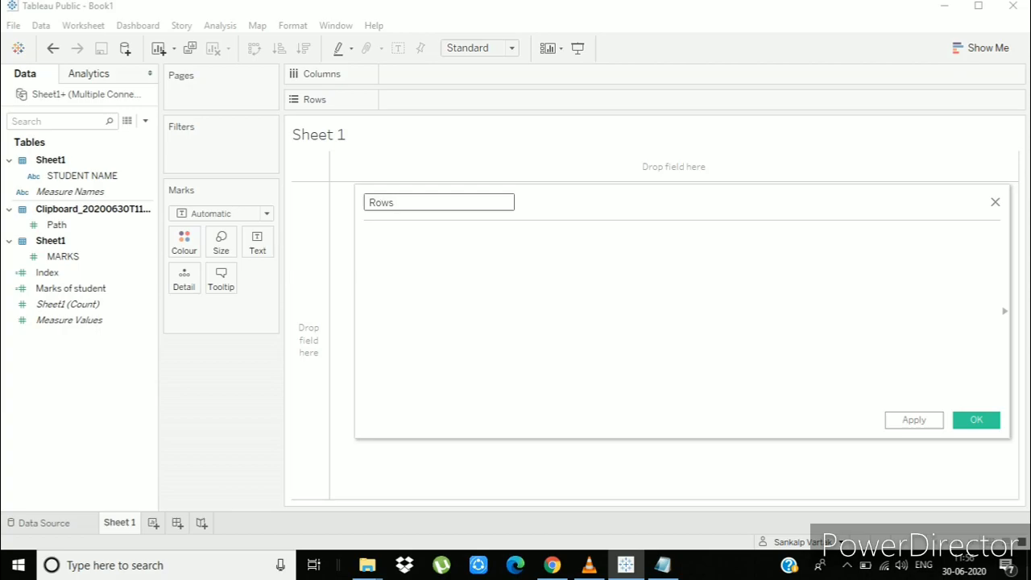
key("Tab")
key("ctrl+v")
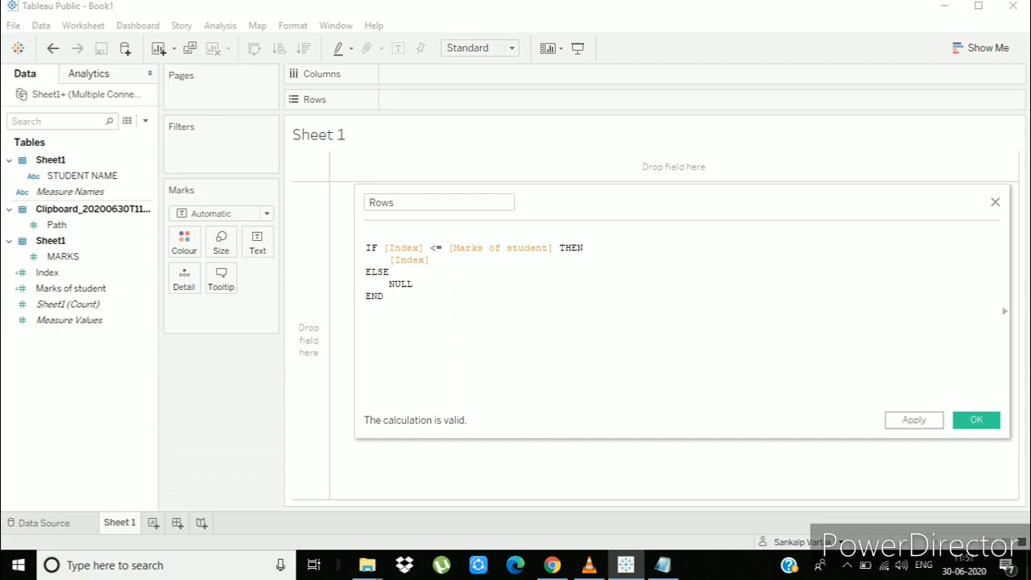
left_click(913, 419)
left_click(976, 419)
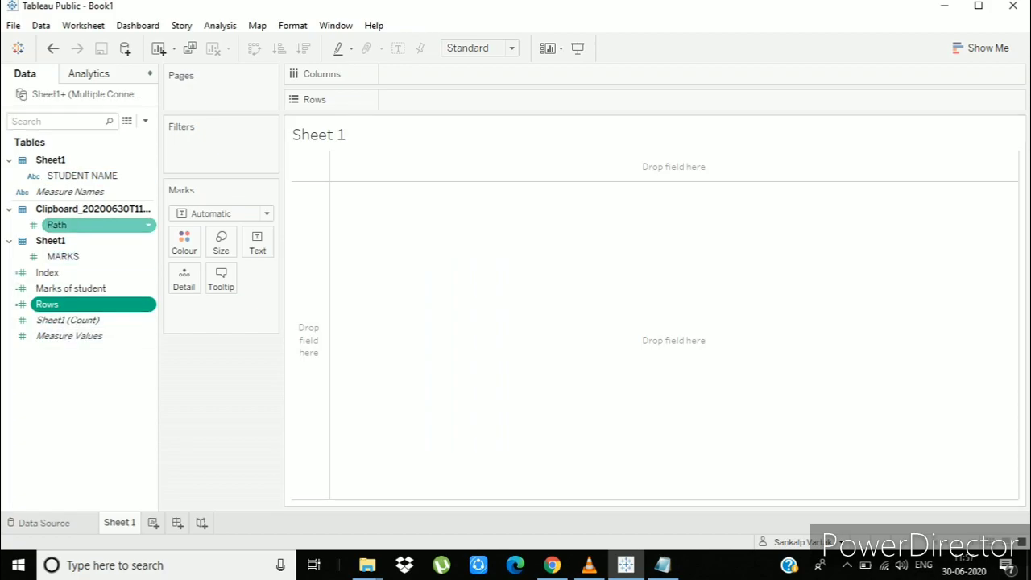
Create bins from the Path field, named Path Bin, with a bin size of 1
right_click(148, 225)
mouse_move(209, 312)
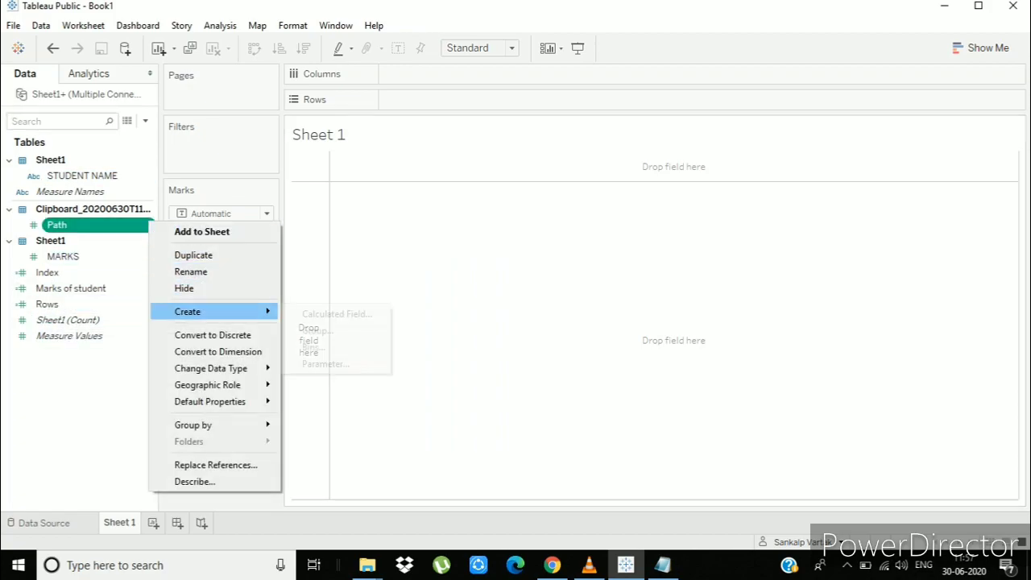
left_click(314, 347)
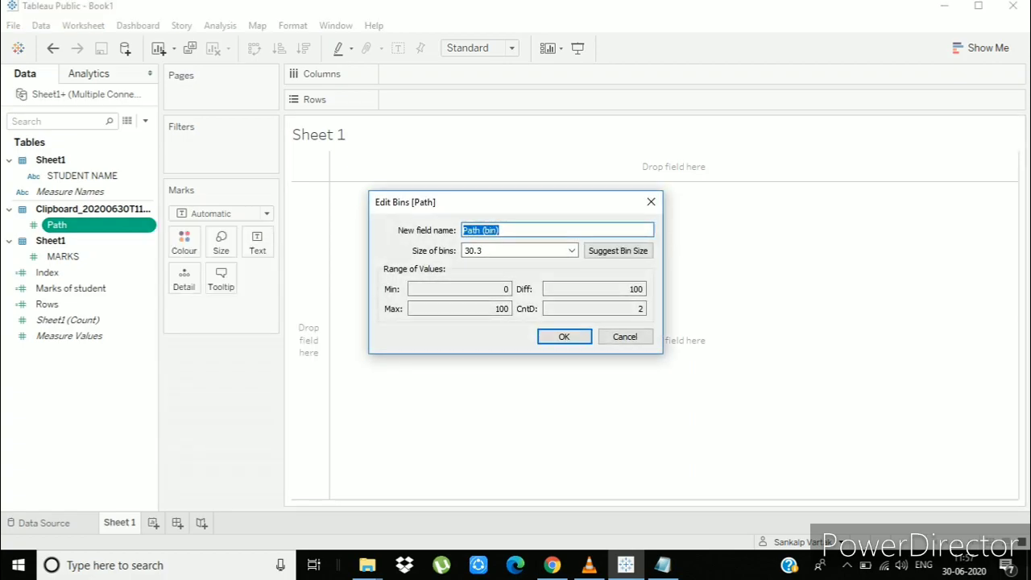
key("BackSpace")
left_click(481, 251)
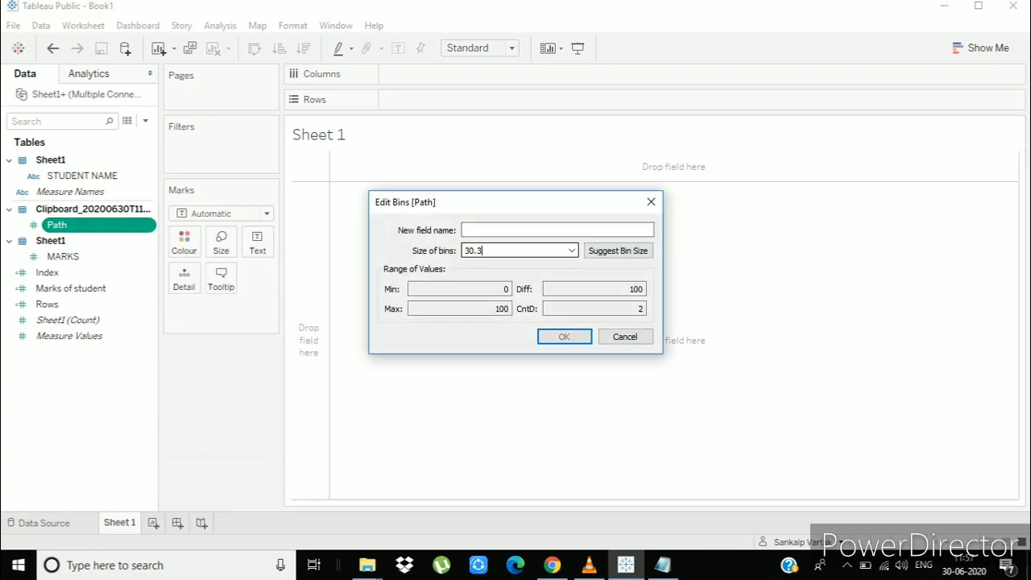
key("BackSpace")
key("BackSpace")
key("BackSpace")
key("BackSpace")
type("1")
left_click(463, 230)
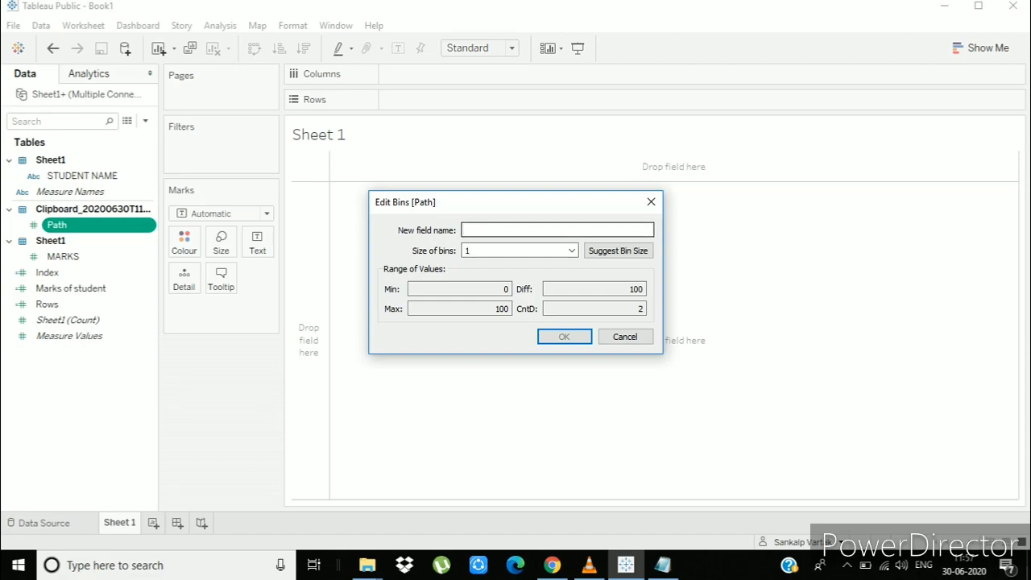
type("Path Bin")
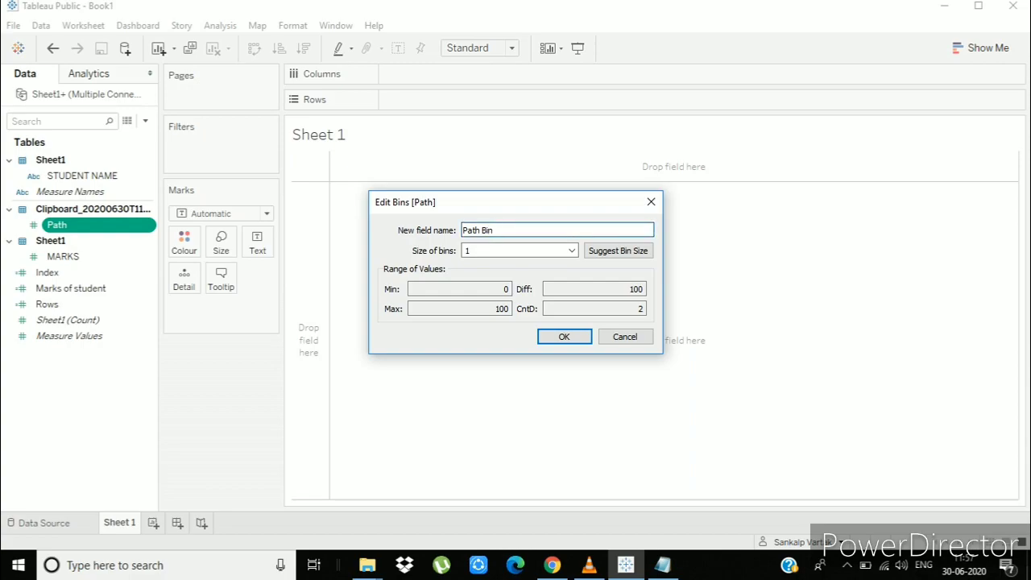
key("Return")
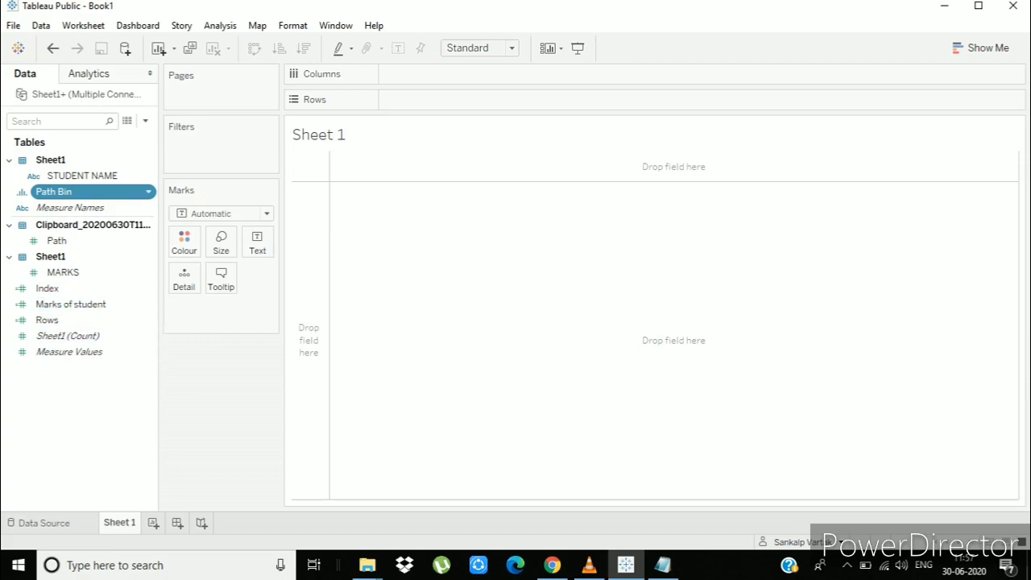
Lay out STUDENT NAME on Columns and the Rows field on Rows, with the mark type set to Shape
left_click_drag(89, 176, 435, 74)
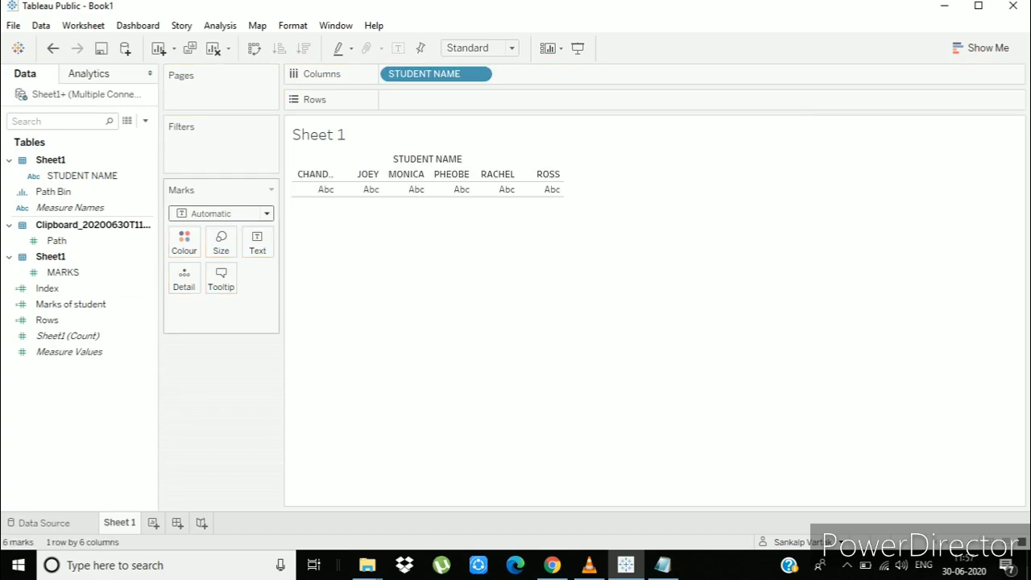
left_click(266, 213)
left_click(202, 334)
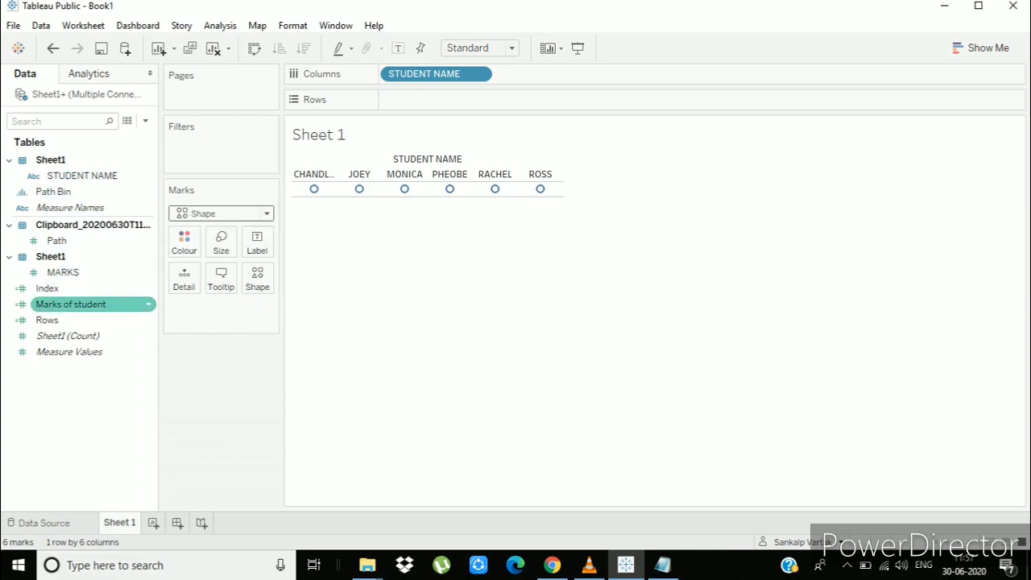
left_click_drag(47, 319, 403, 99)
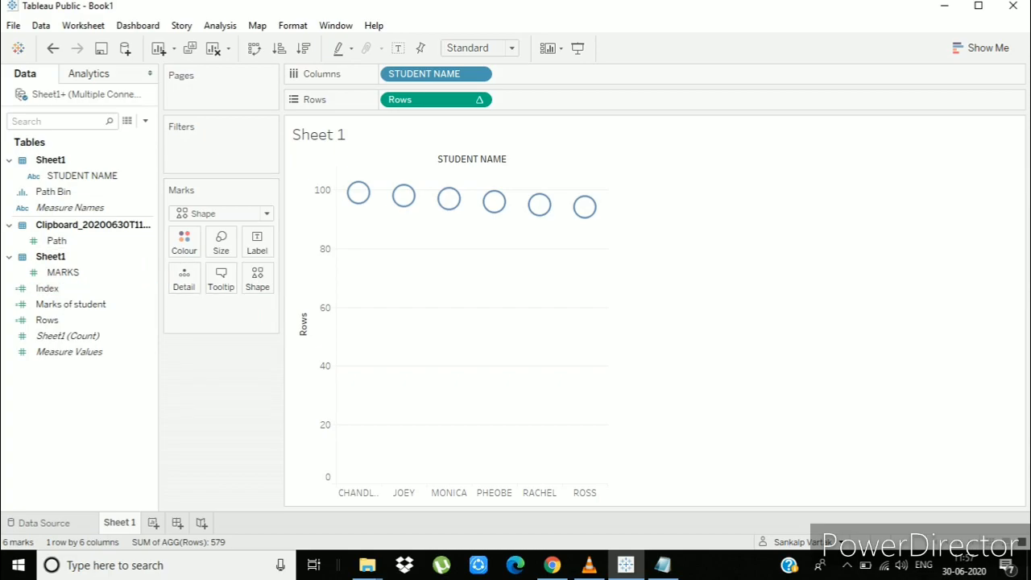
Add Path Bin to the marks as Detail and assign STUDENT NAME to Shape
left_click(63, 272)
left_click_drag(53, 192, 183, 279)
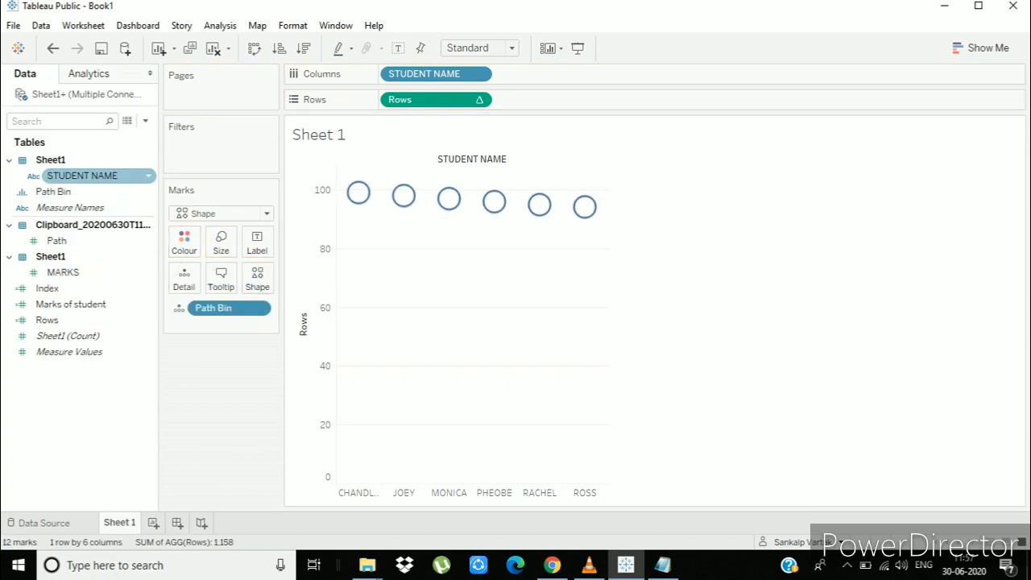
left_click_drag(96, 175, 257, 278)
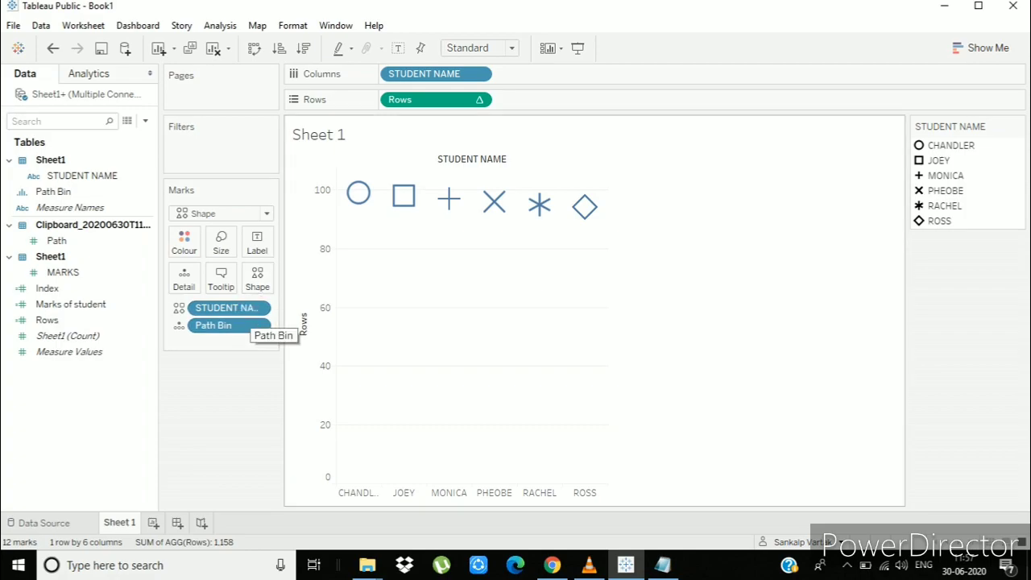
Set the Rows table calculation on the Rows shelf to compute using Path Bin
left_click(479, 99)
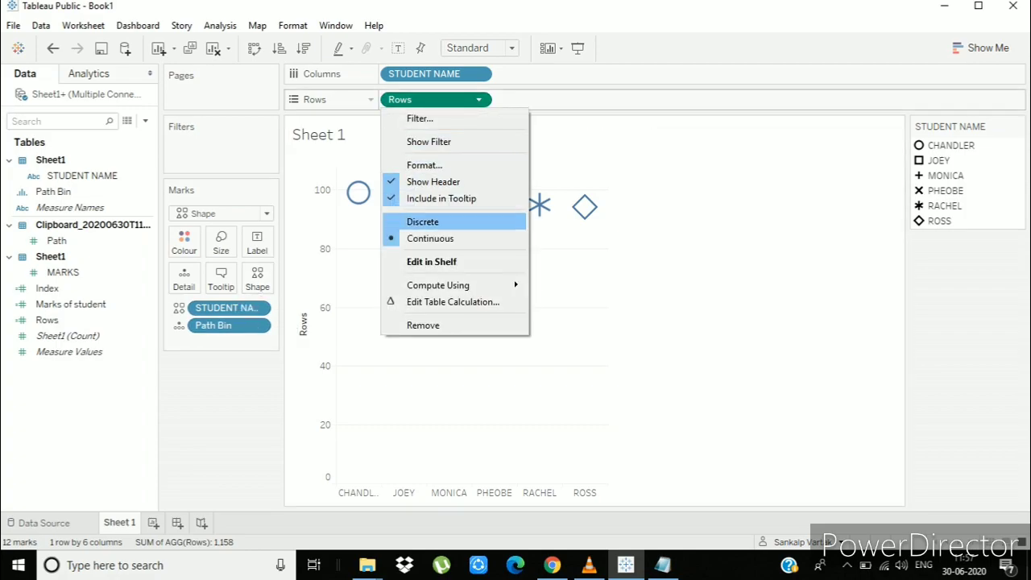
mouse_move(451, 285)
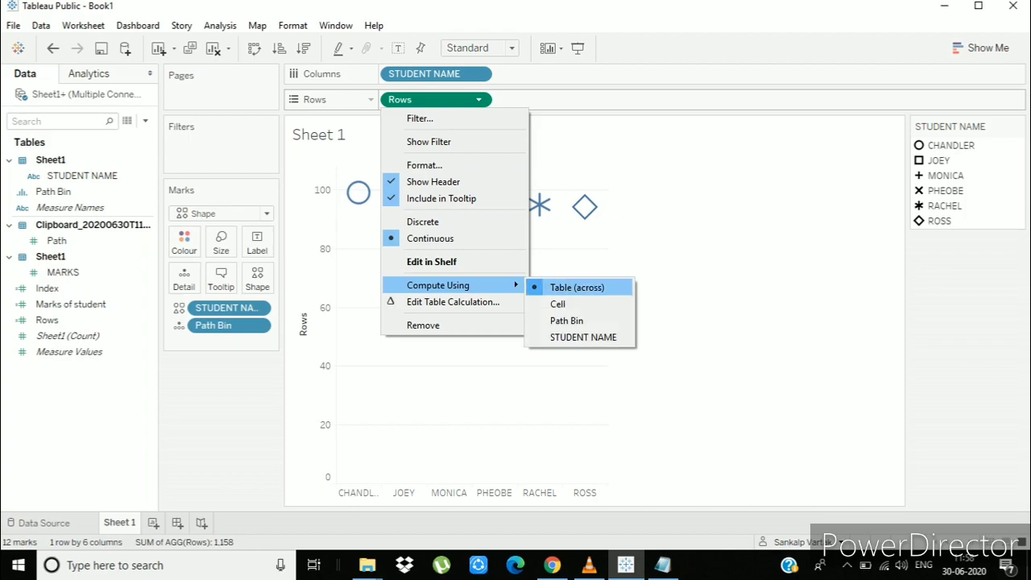
left_click(566, 321)
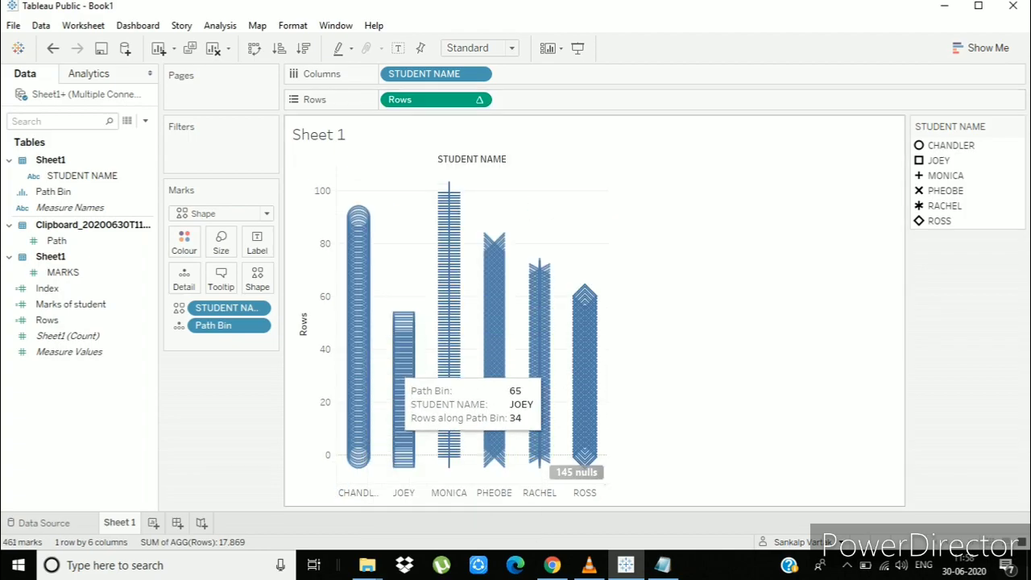
Switch to Chrome and find the Cubes shapes download in the Shaped Bar Charts tutorial
left_click(552, 565)
scroll(369, 322, "down", 8)
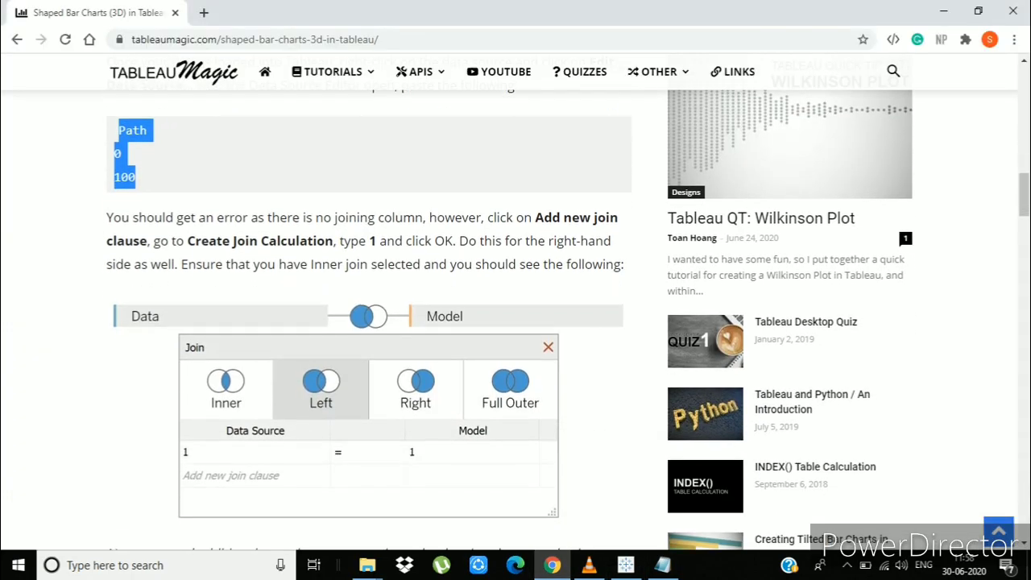
scroll(368, 322, "down", 12)
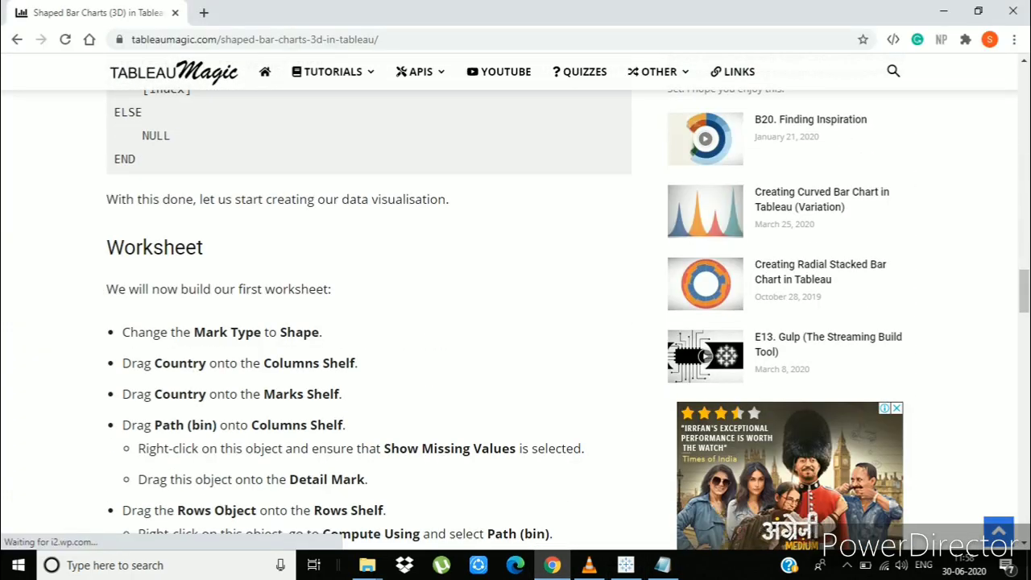
scroll(125, 265, "down", 1)
scroll(125, 265, "up", 2)
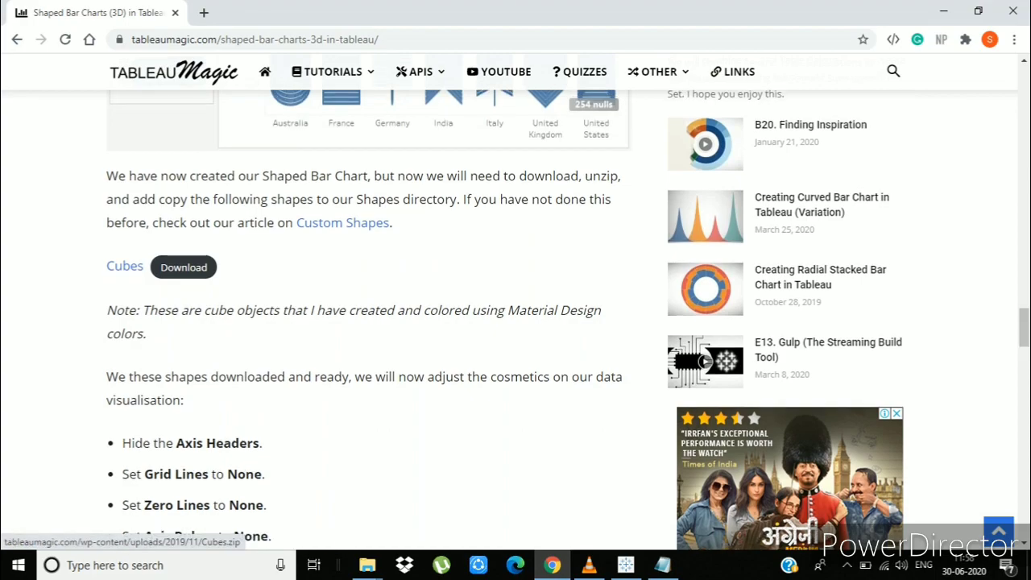
View the cube images in the Cubes folder of My Tableau Repository's Shapes directory in File Explorer, and return to Tableau
left_click(367, 565)
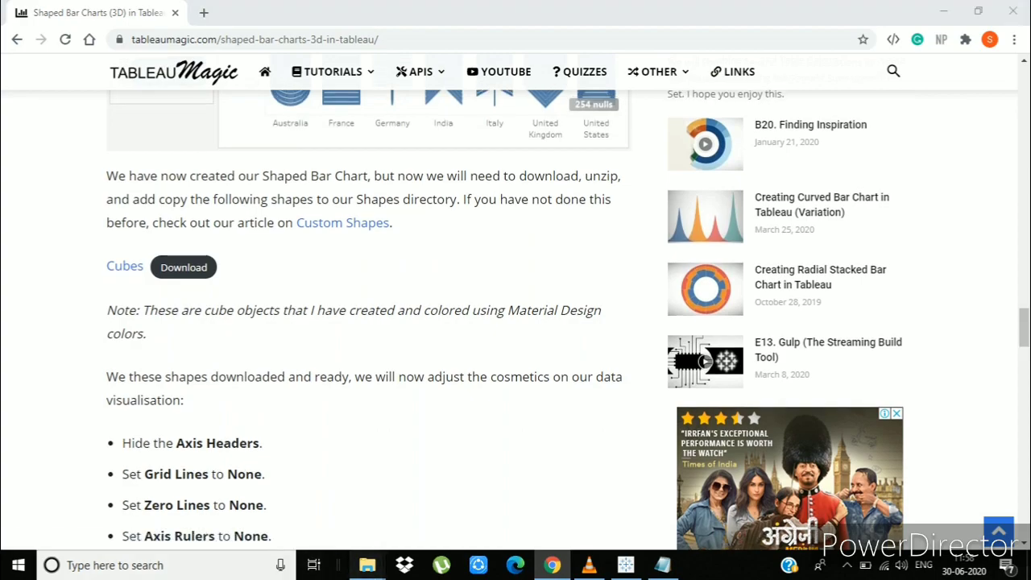
left_click(266, 496)
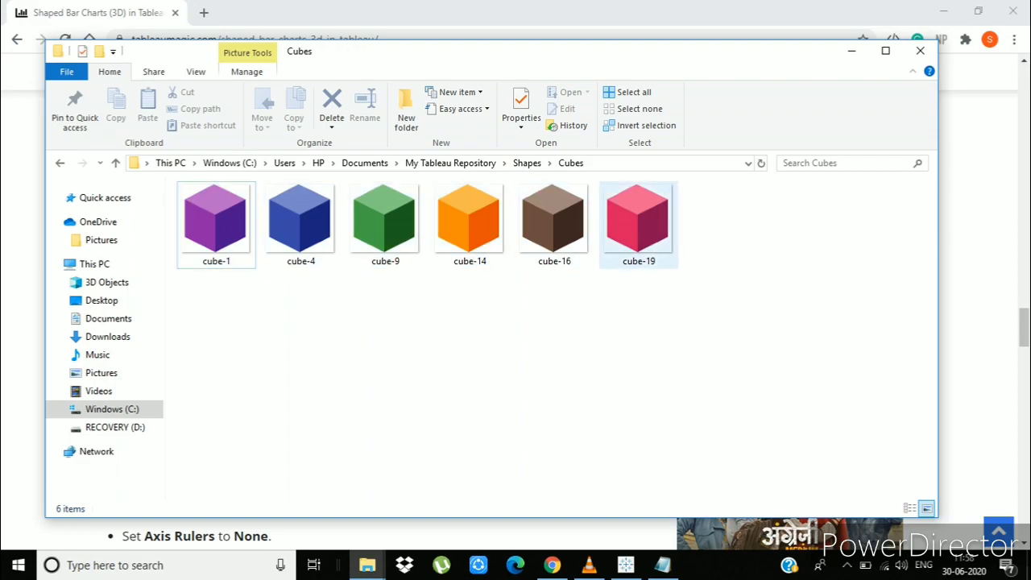
left_click(852, 51)
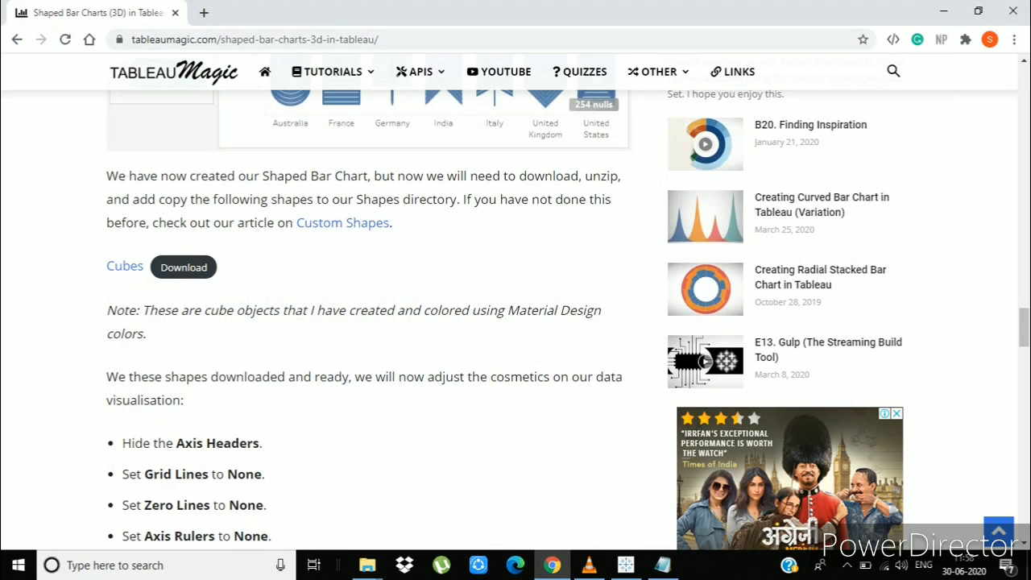
left_click(626, 564)
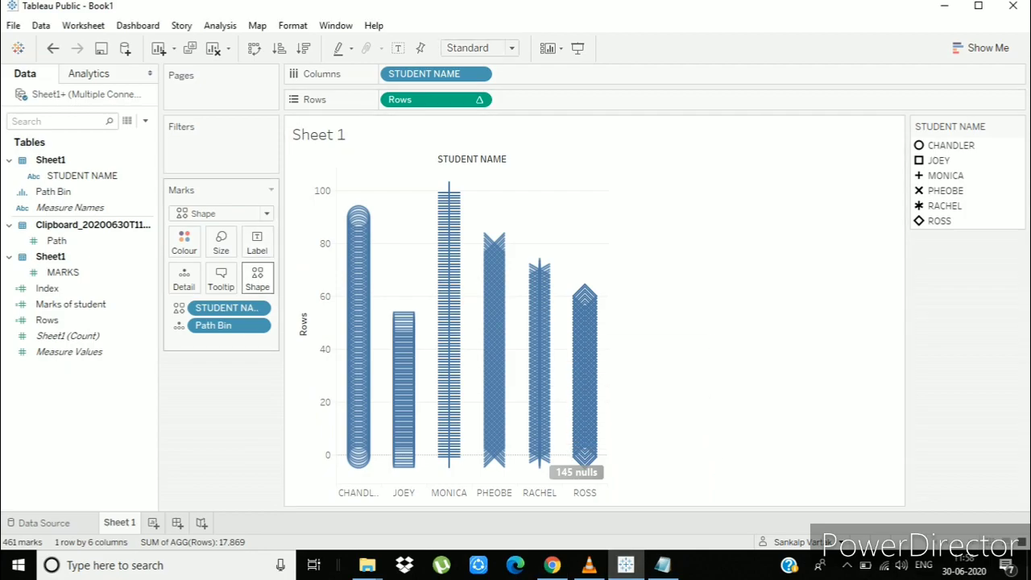
Reload the shapes and assign the Cubes palette to the STUDENT NAME shapes
left_click(257, 278)
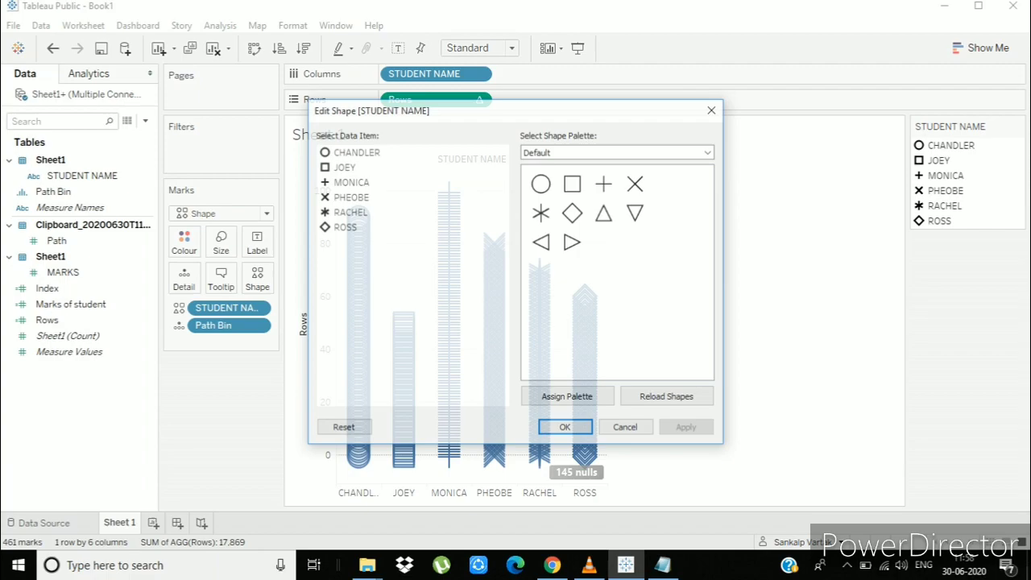
left_click(667, 397)
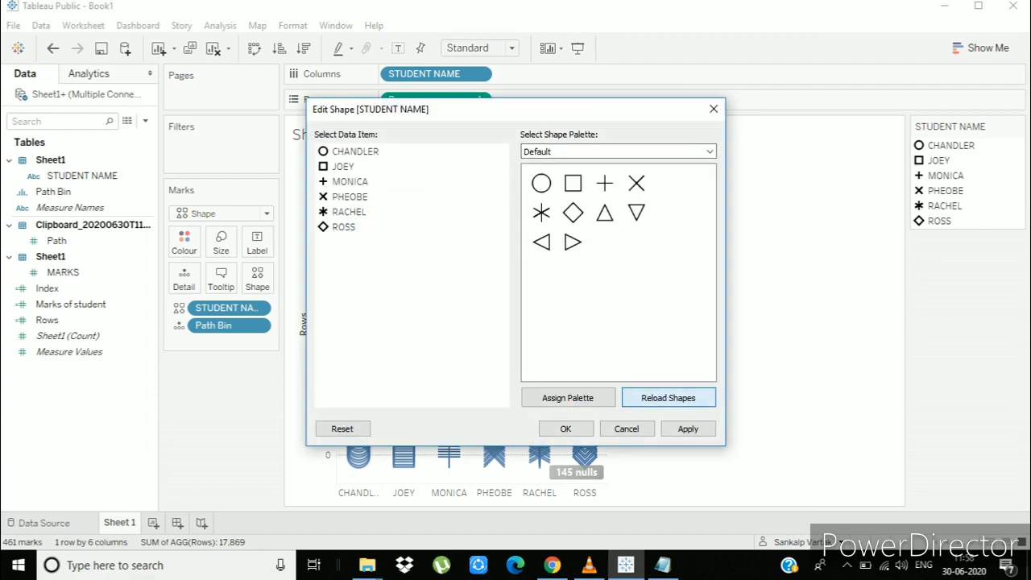
left_click(709, 151)
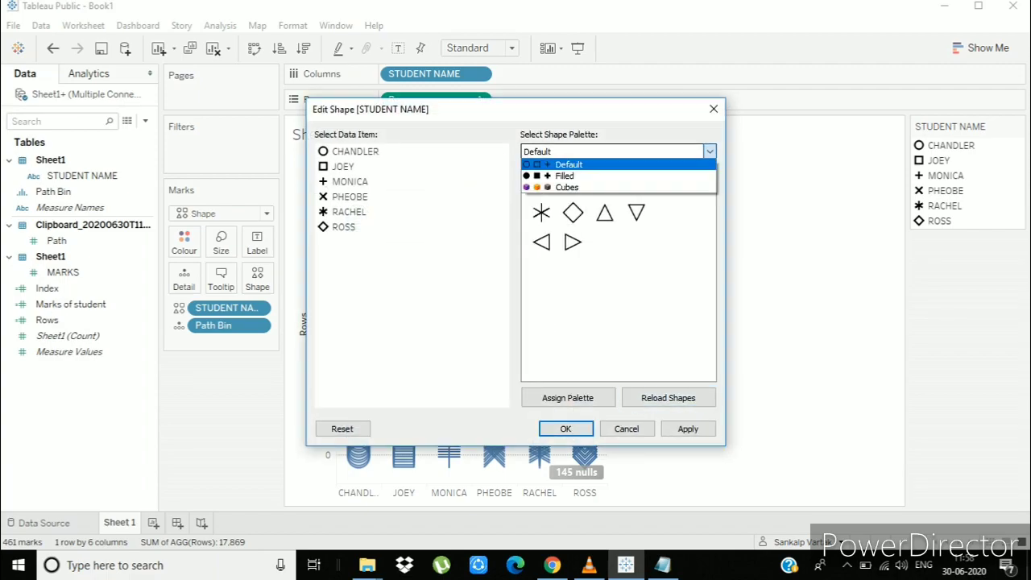
left_click(566, 187)
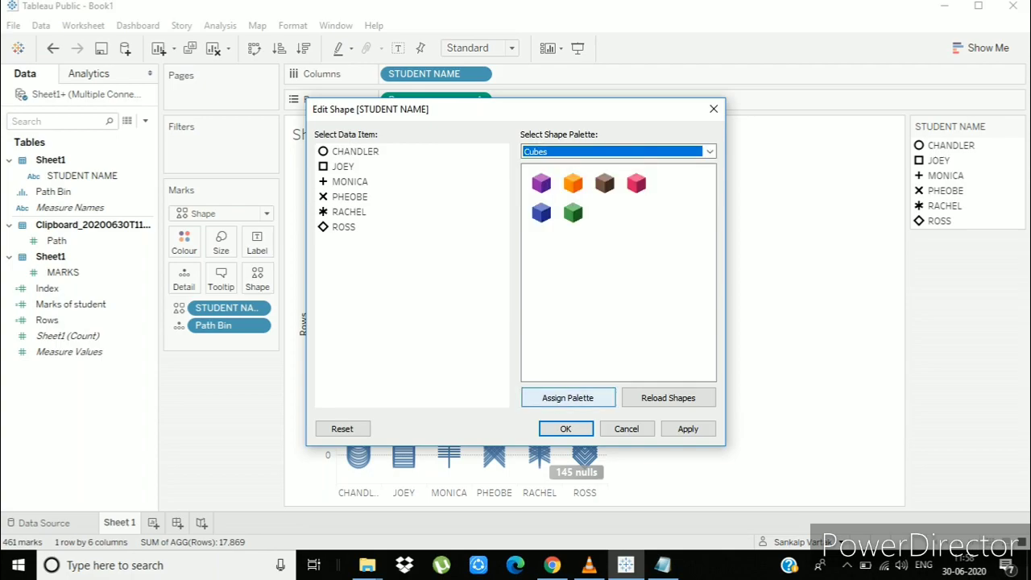
left_click(568, 397)
left_click(687, 428)
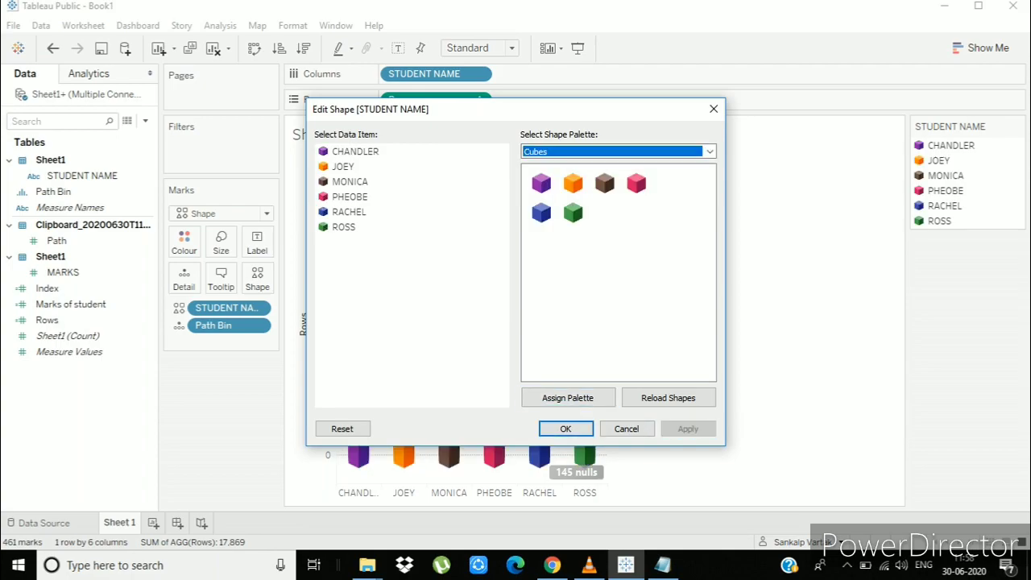
left_click(565, 429)
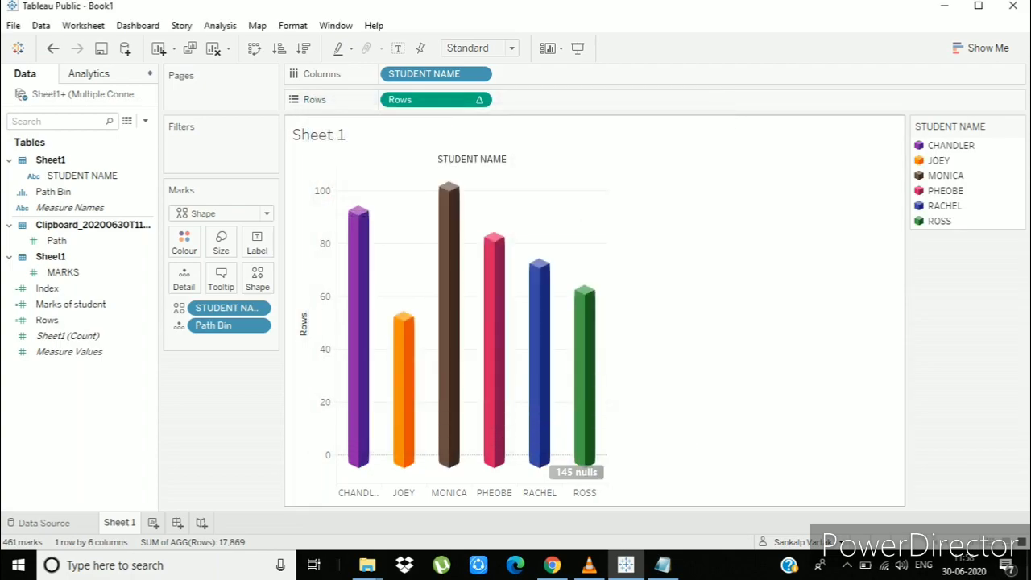